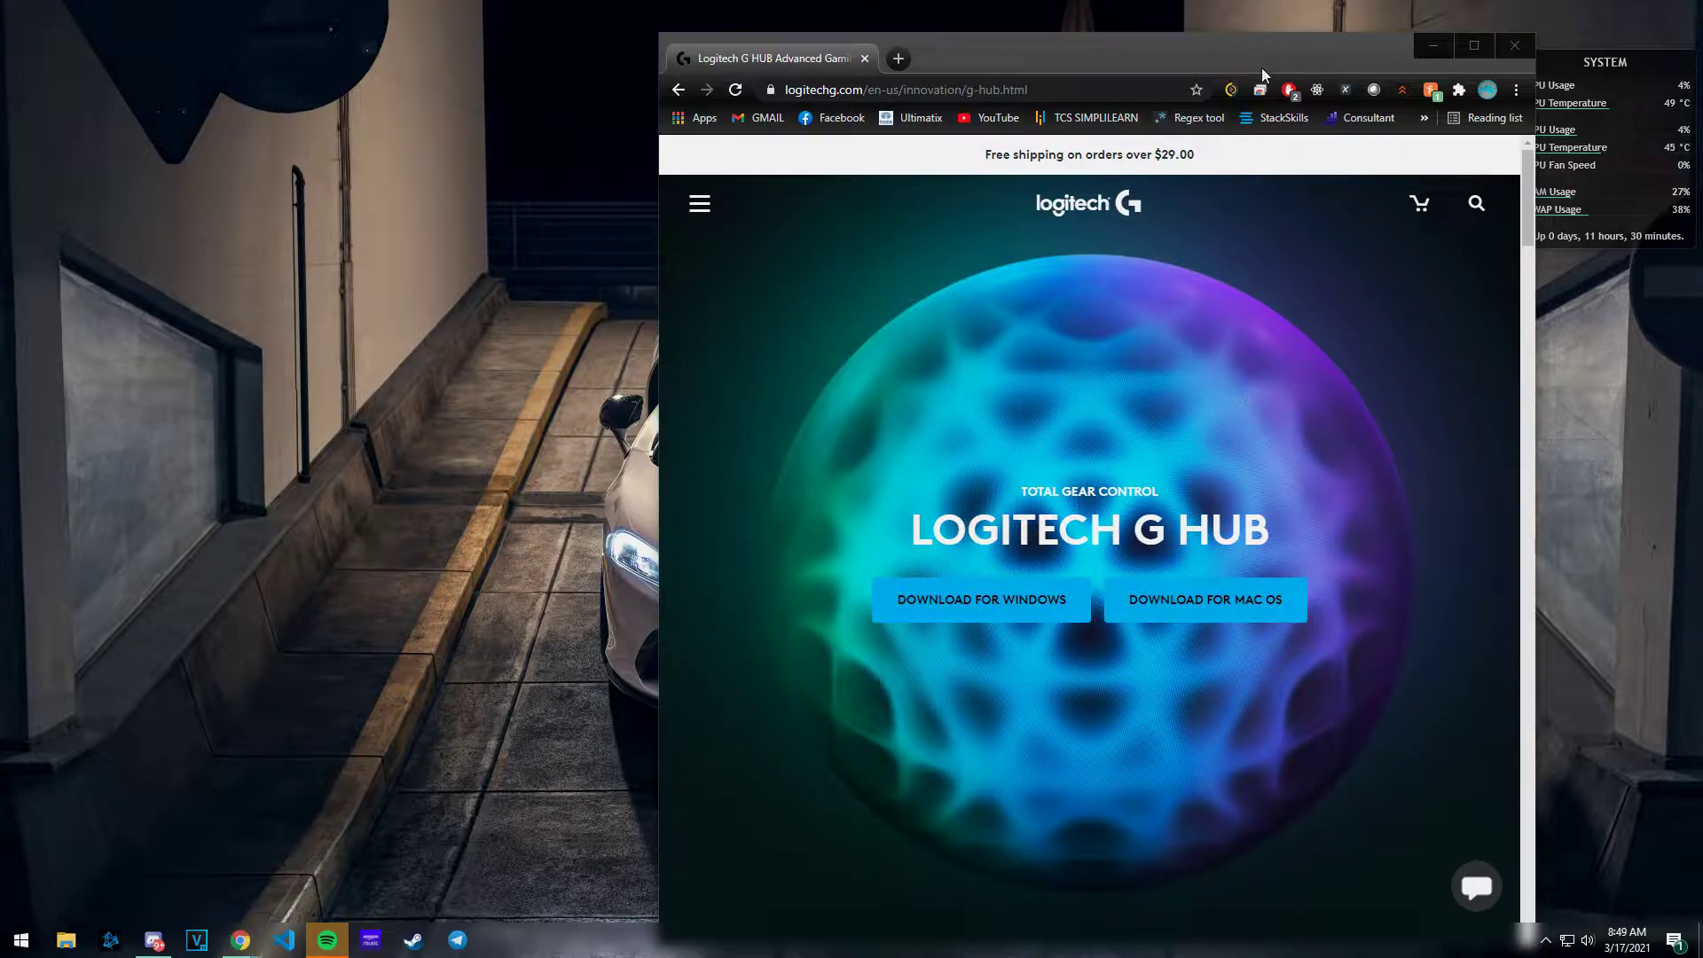
Step: Download the Windows G HUB installer from the Logitech G site and launch lghub_installer.exe
left_click_drag(1260, 57, 981, 0)
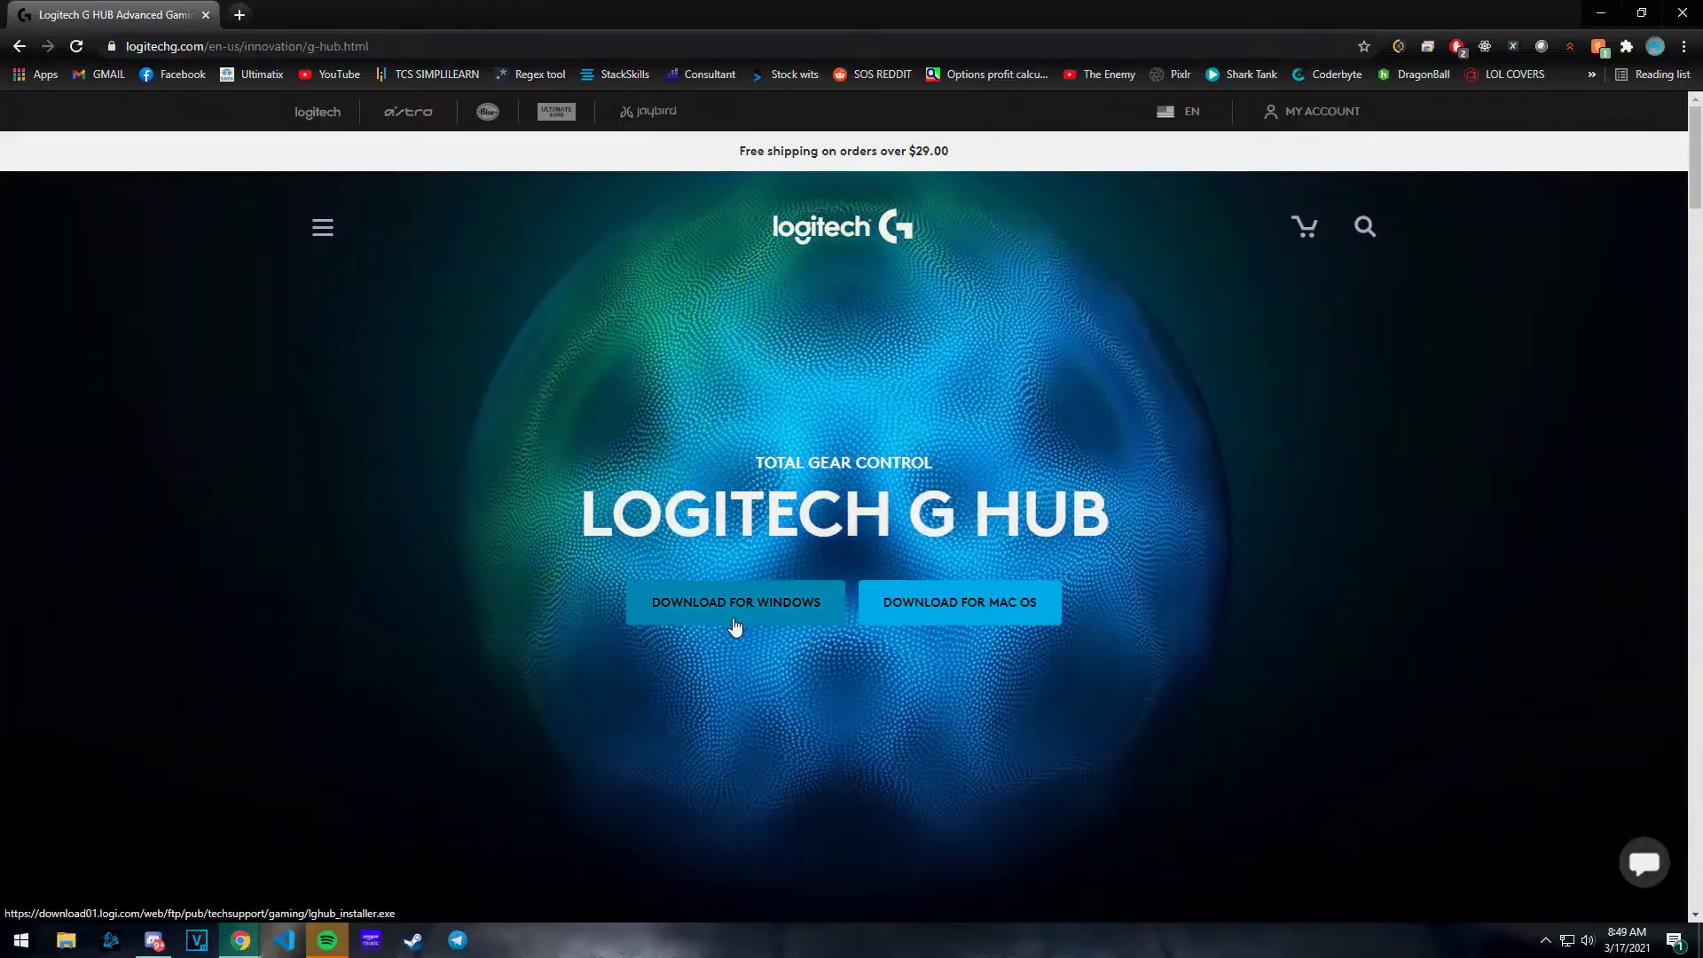
left_click(735, 621)
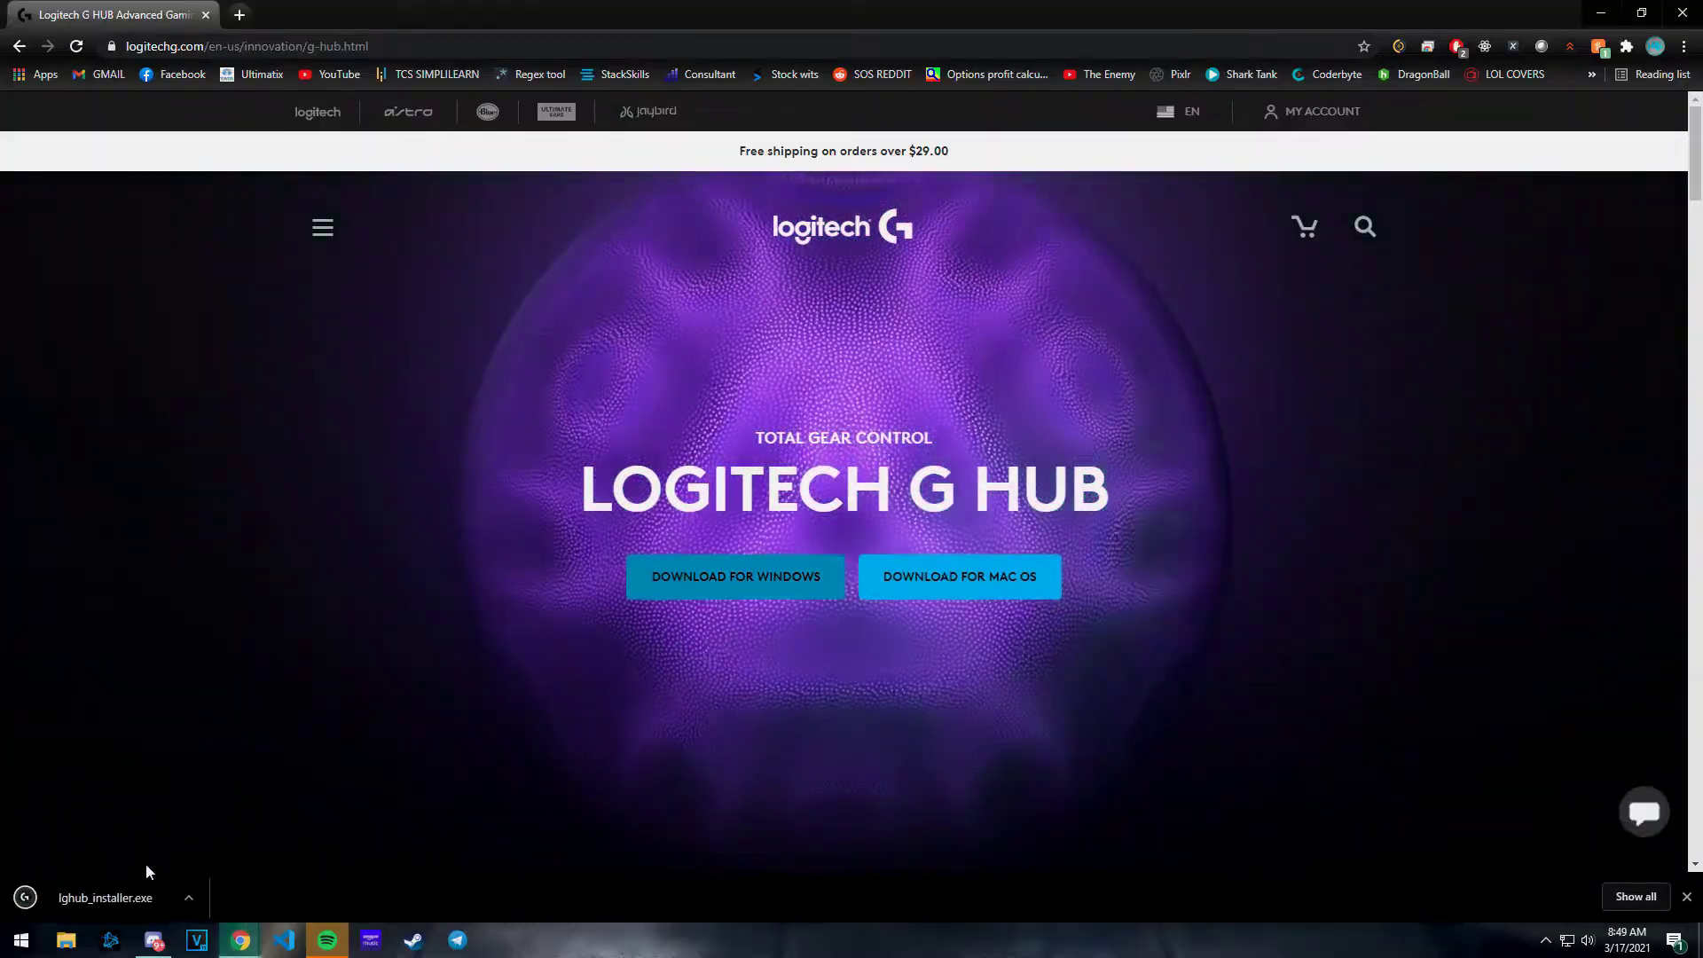
left_click(129, 883)
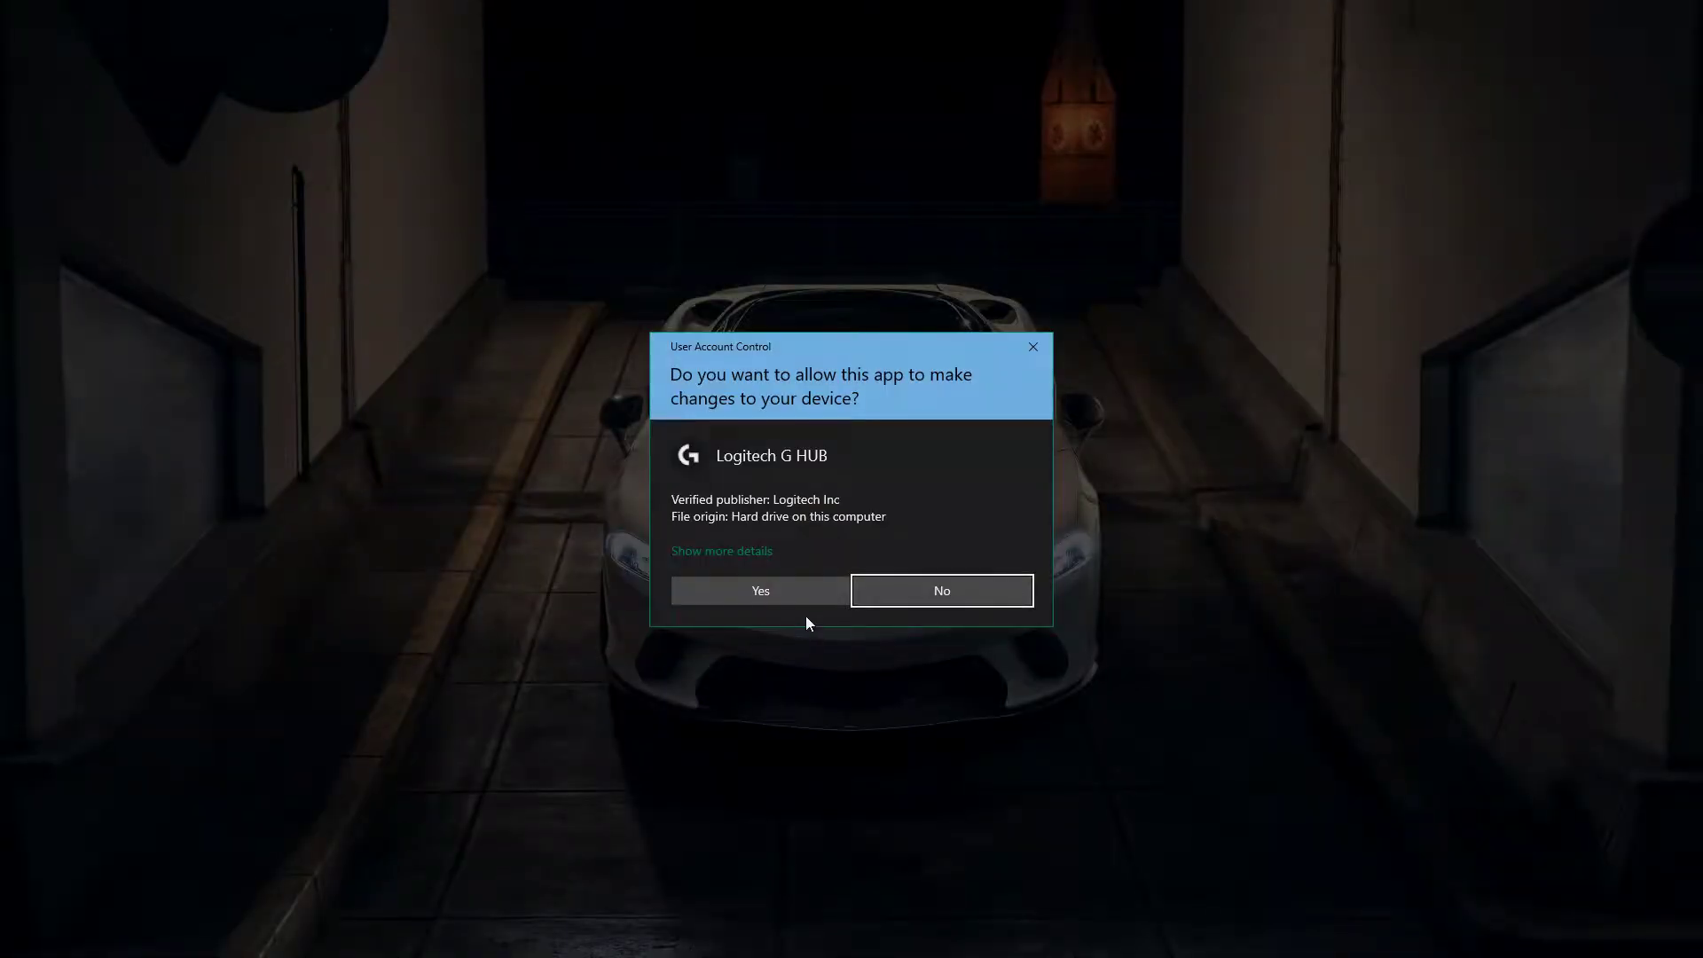
Step: Approve and install G HUB, allow its agent through the firewall, and defer the analytics choice
left_click(816, 593)
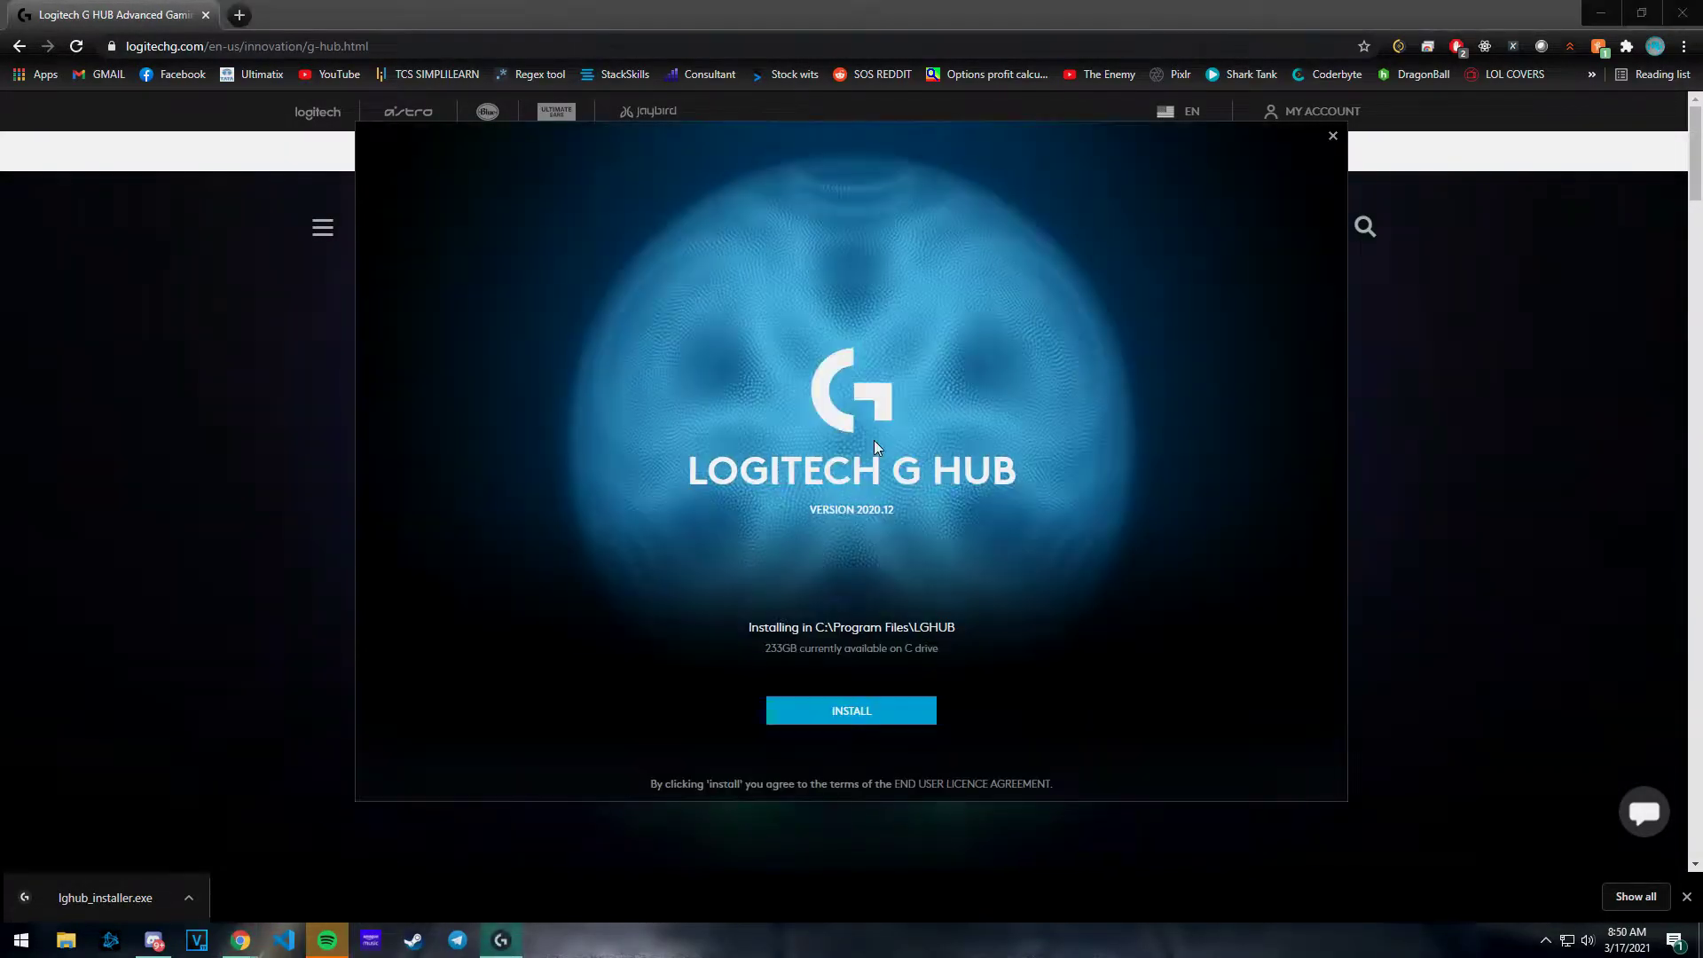
left_click(860, 711)
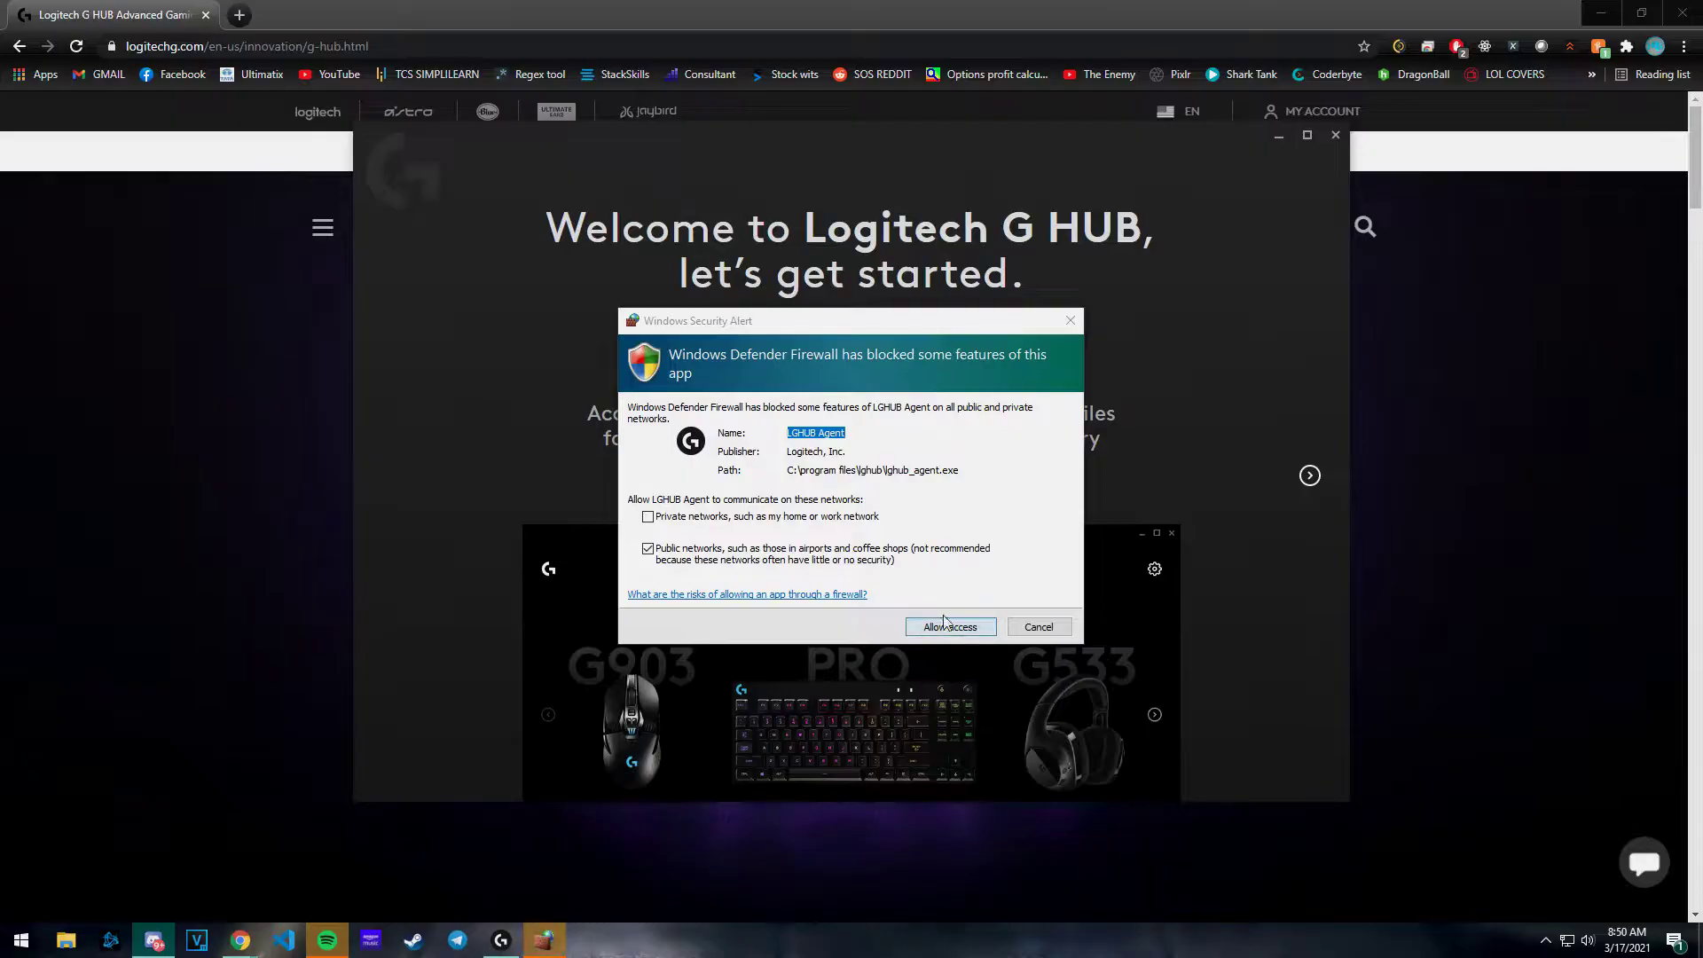
left_click(955, 629)
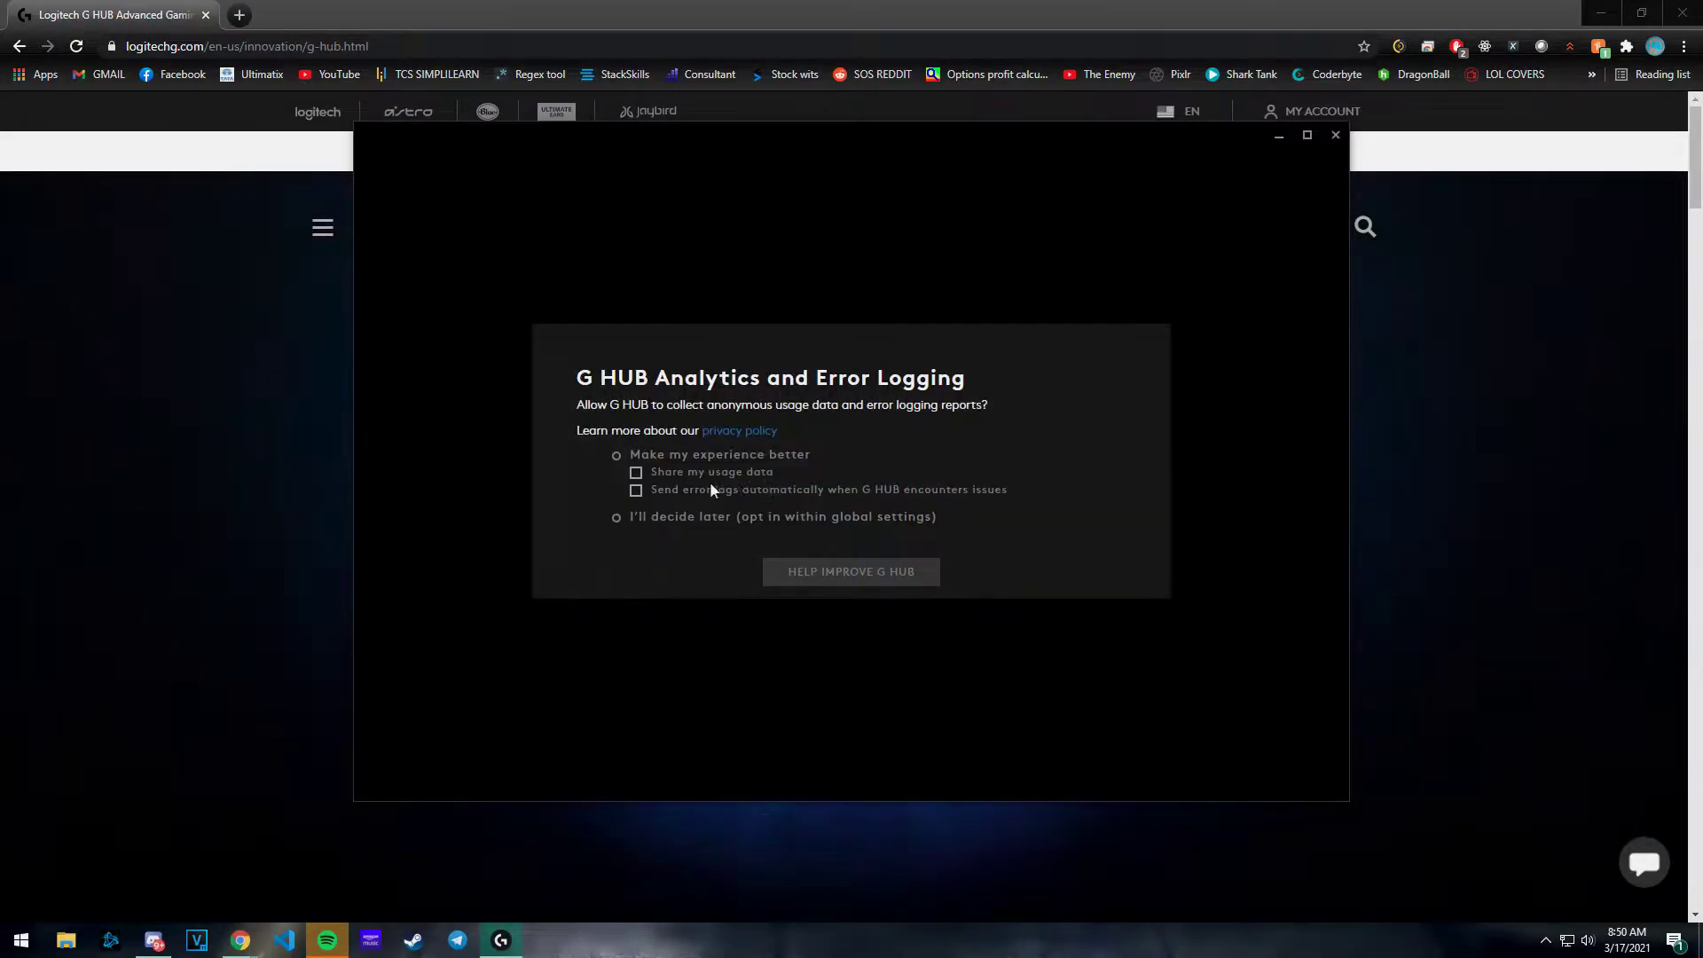
left_click(612, 520)
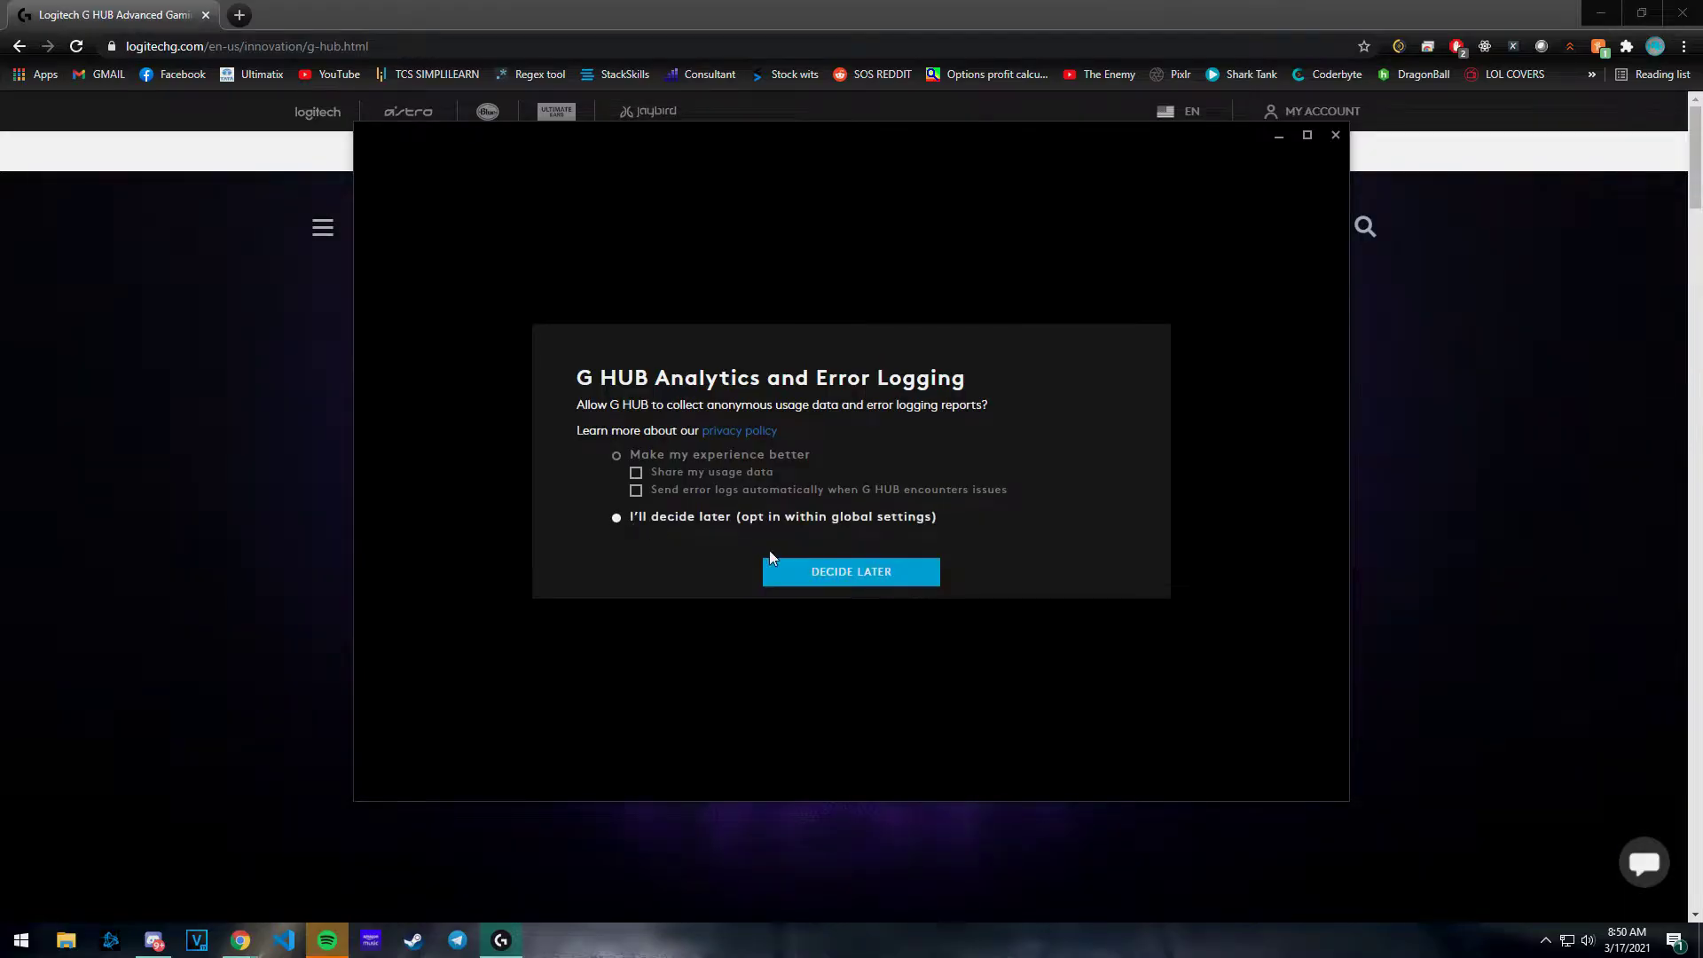
left_click(844, 583)
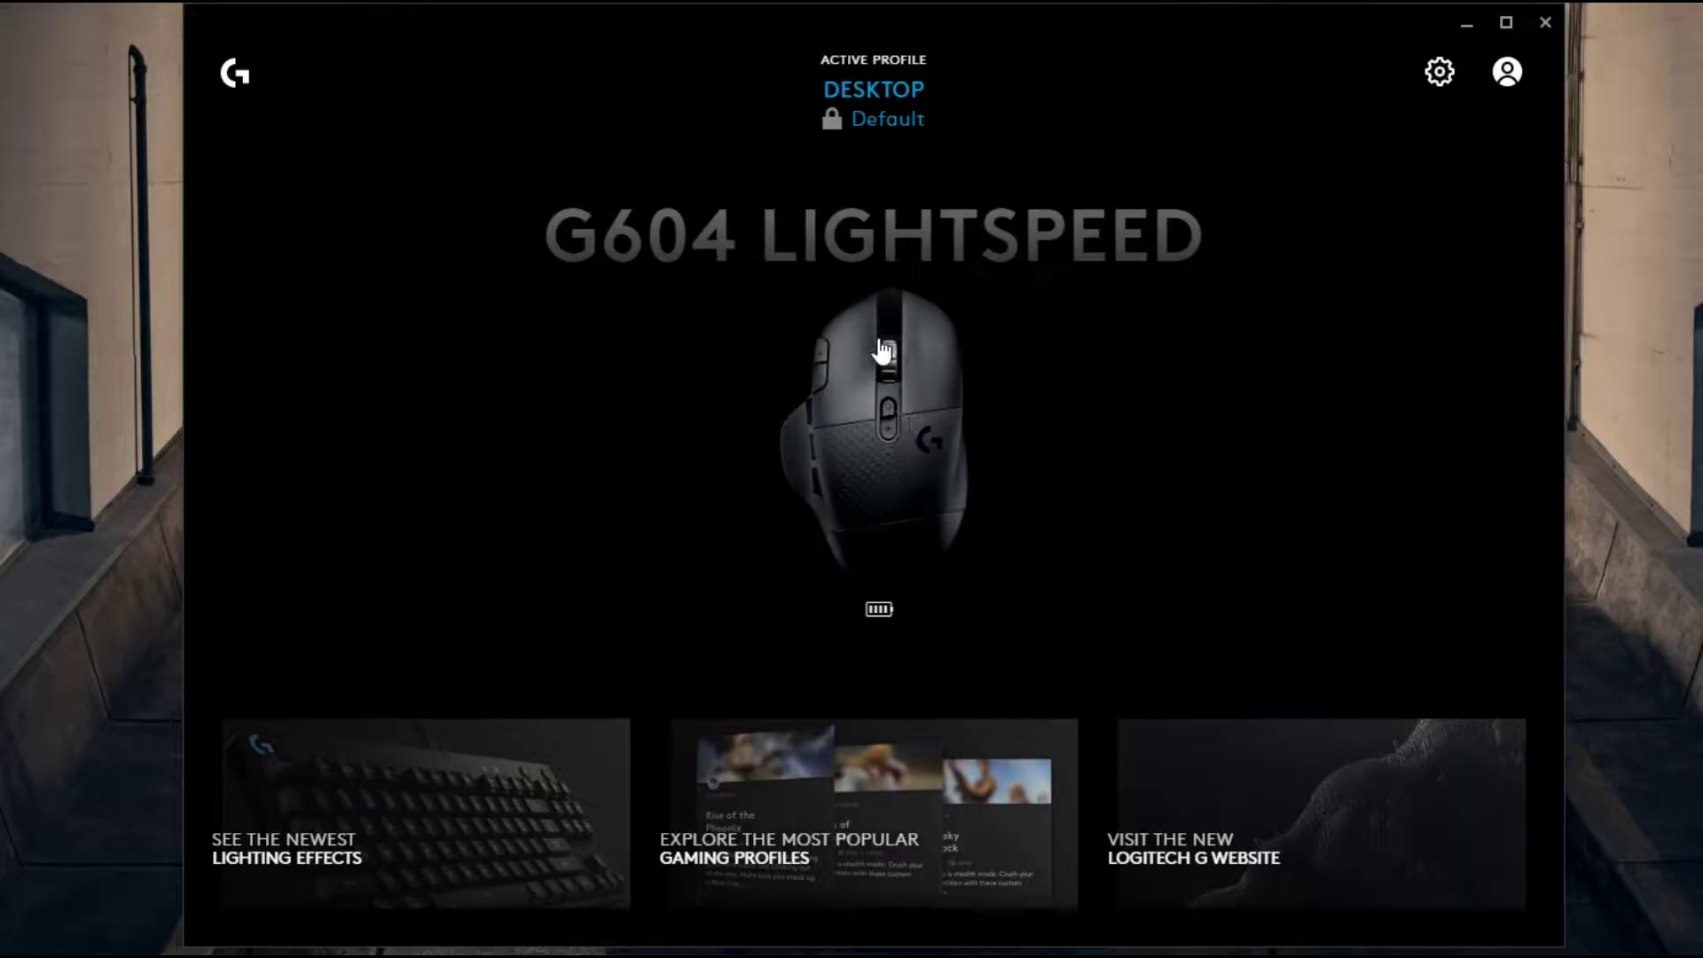
Step: Open the G604 LIGHTSPEED mouse's Assignments page for the Desktop Default profile
left_click(858, 426)
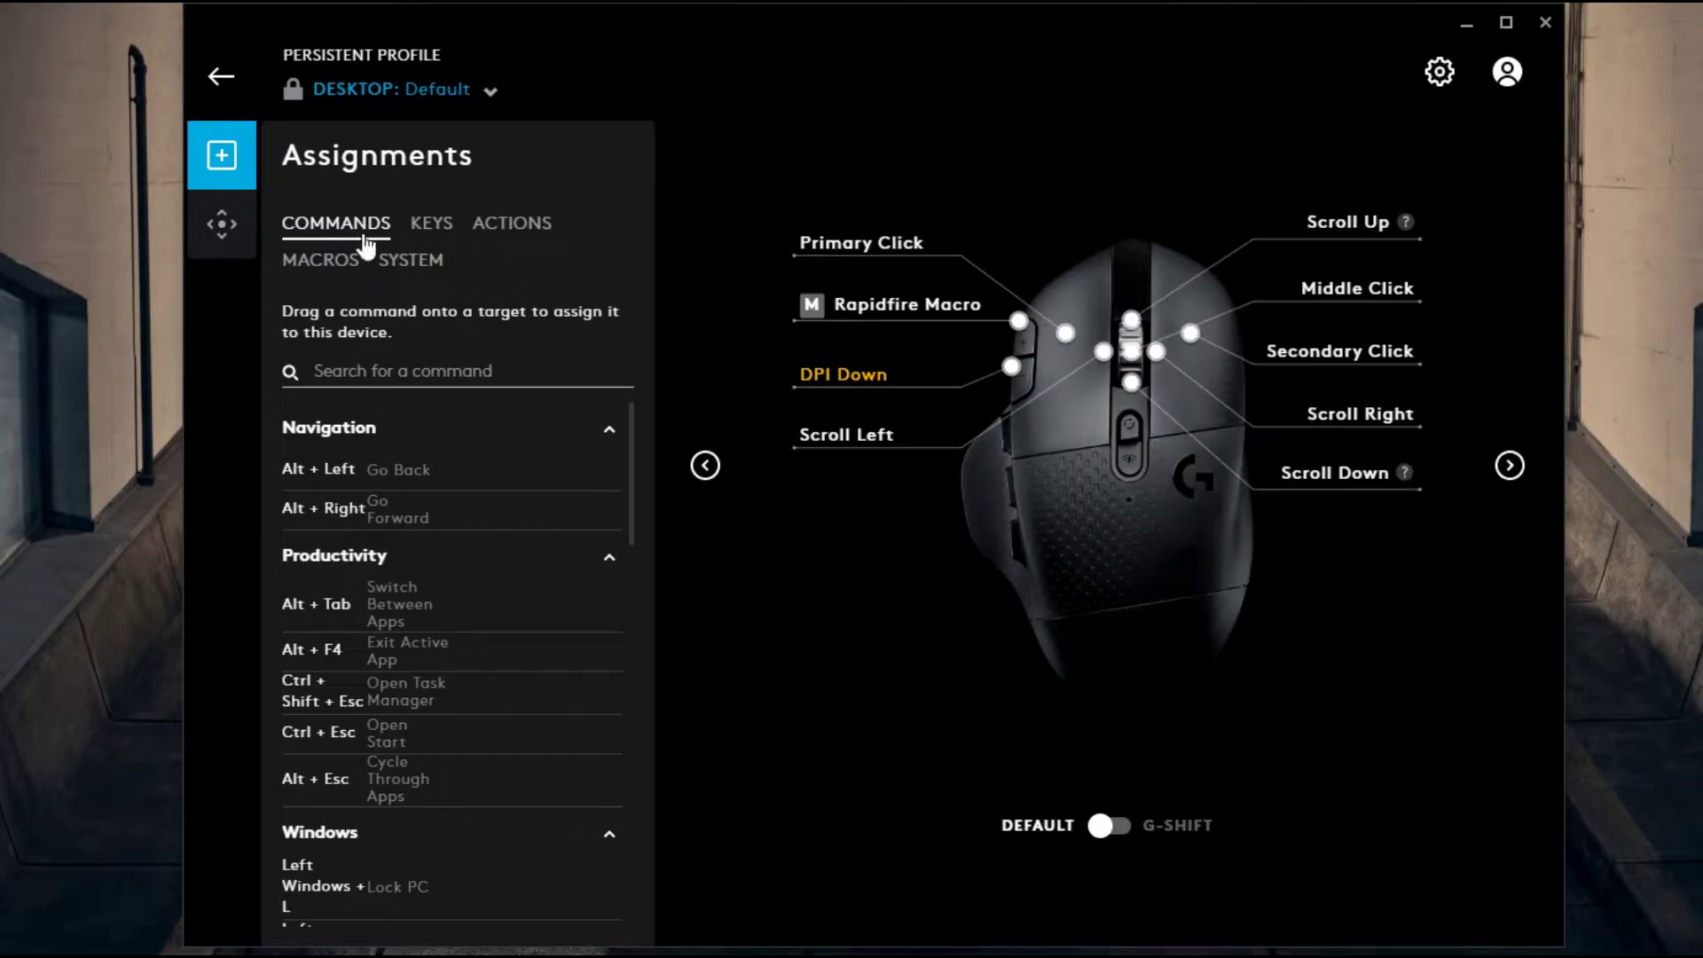
Step: Create a new macro named 'RapidFireTEst' in the Macros list and open its empty editor
left_click(322, 266)
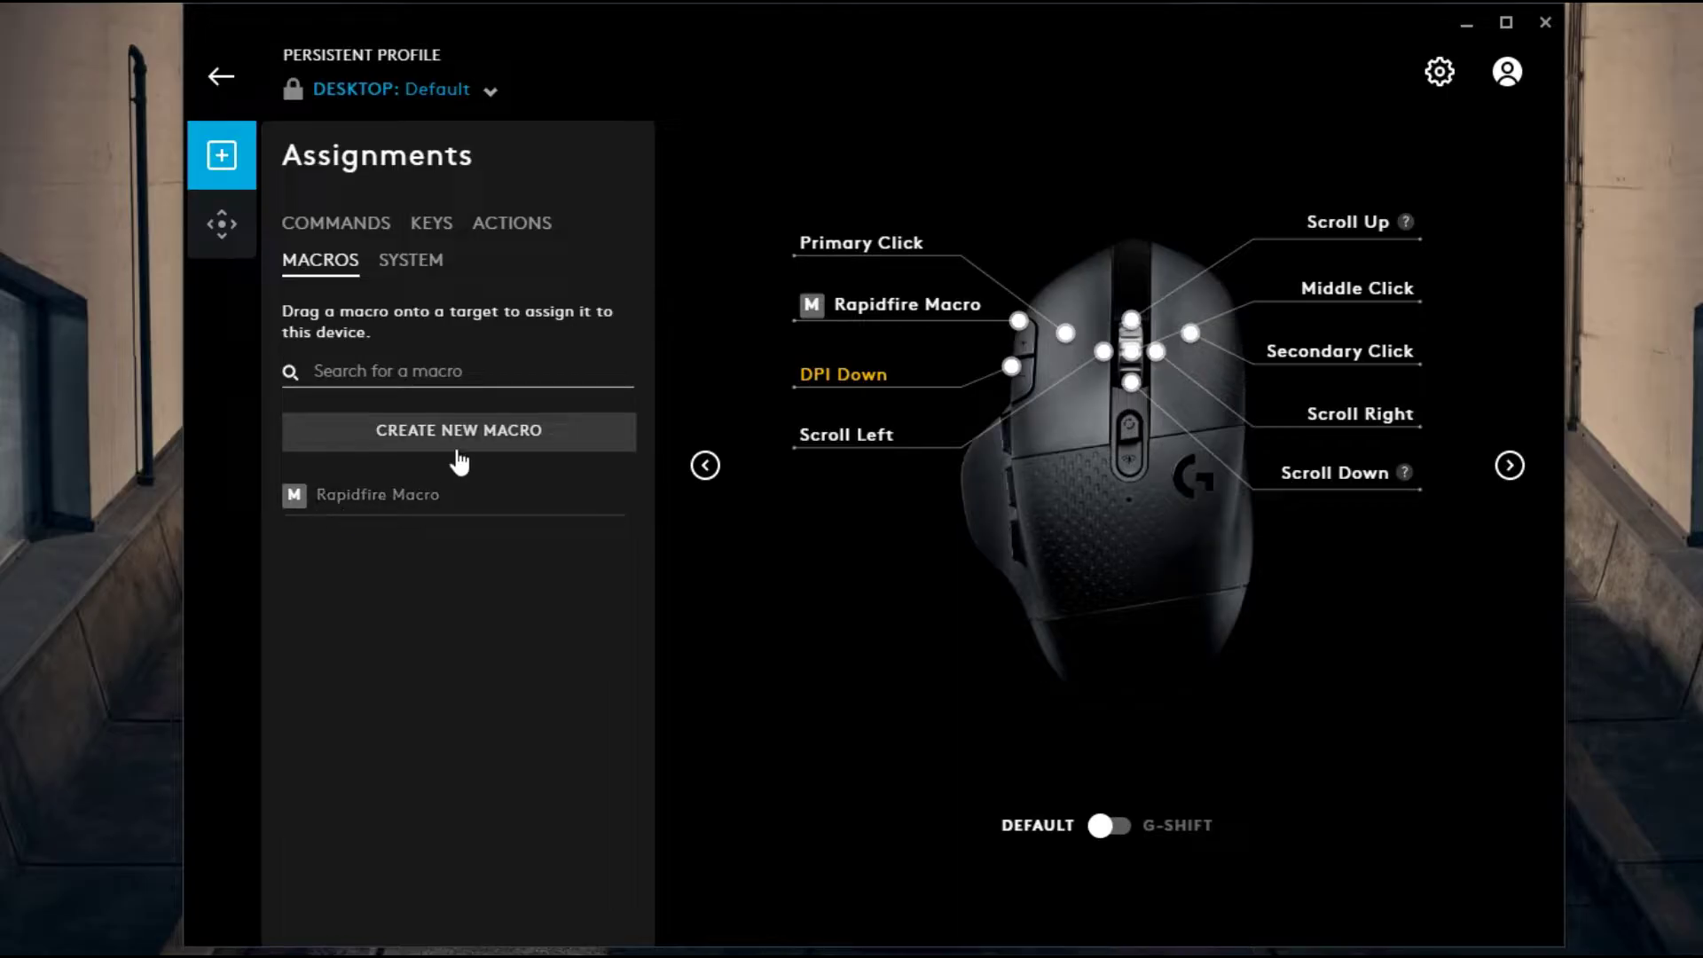
left_click(396, 452)
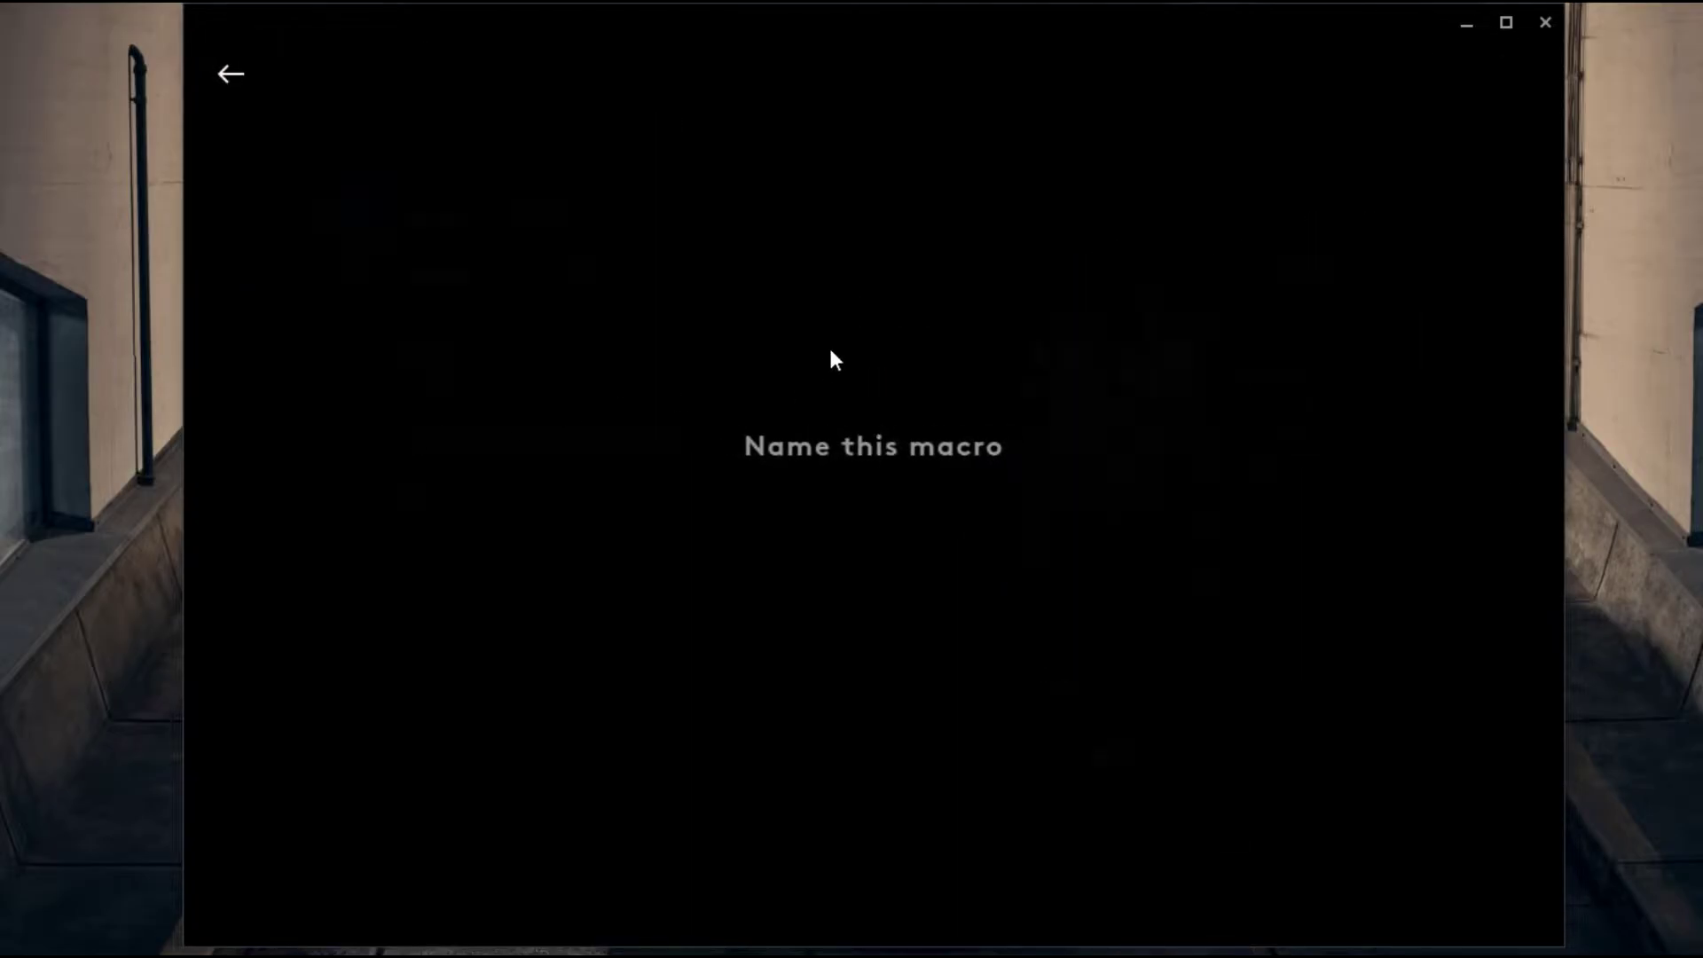
type("RapidFi")
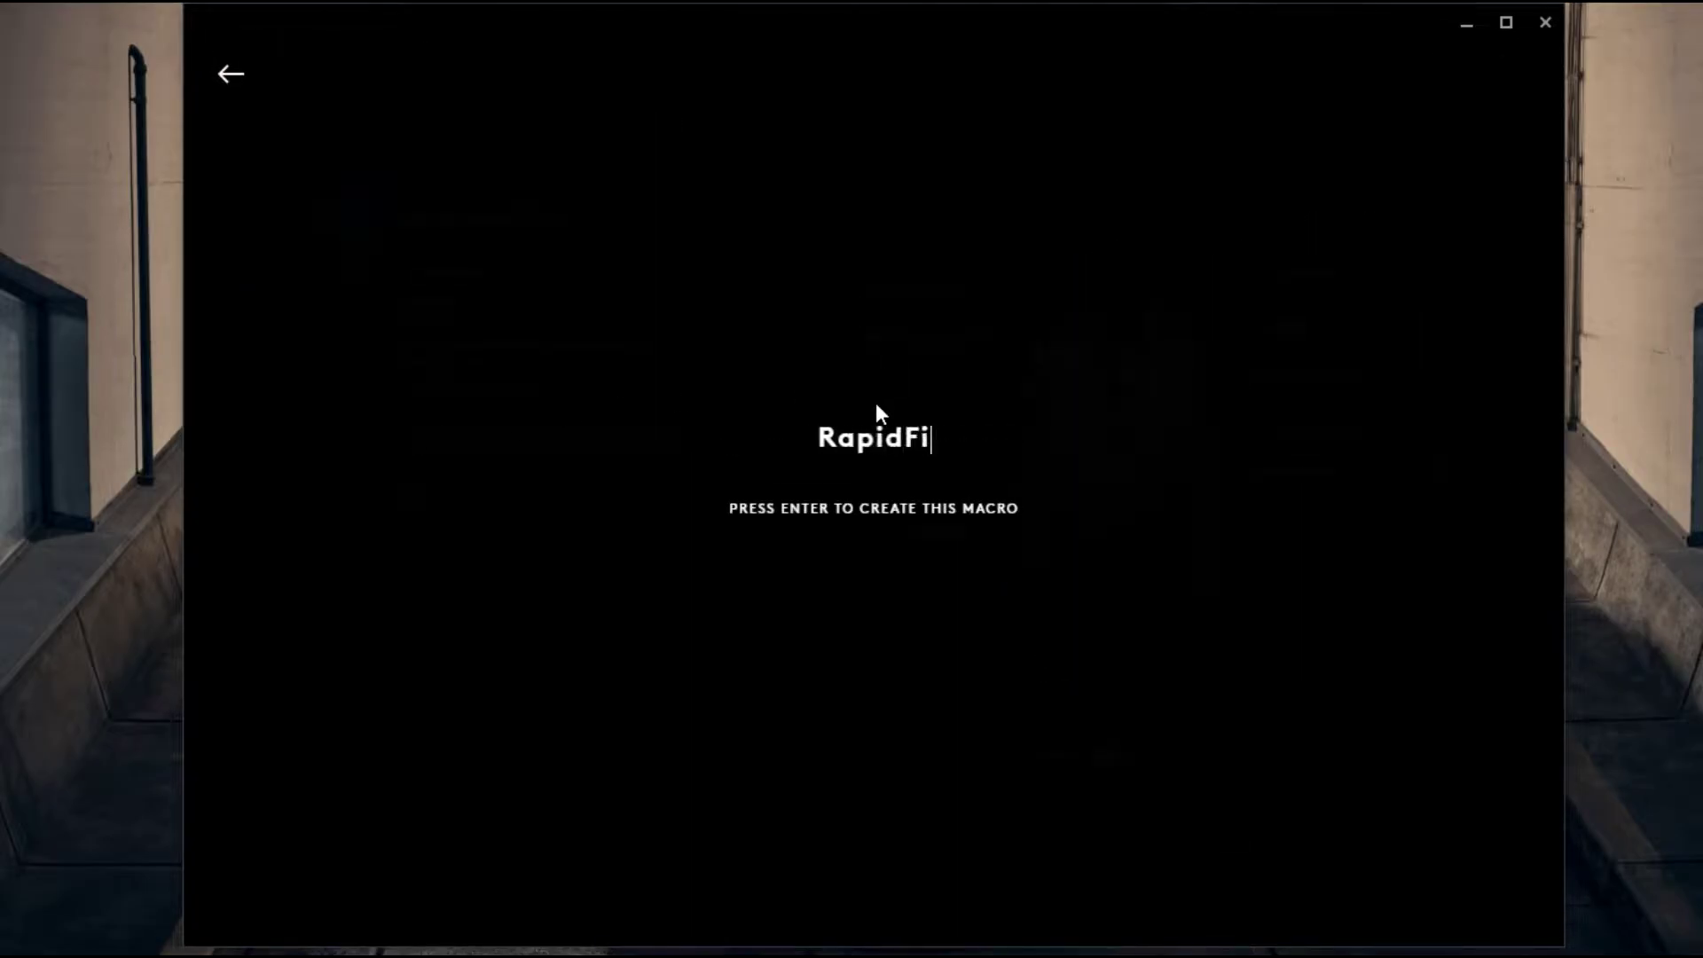
type("reTEst")
key("Return")
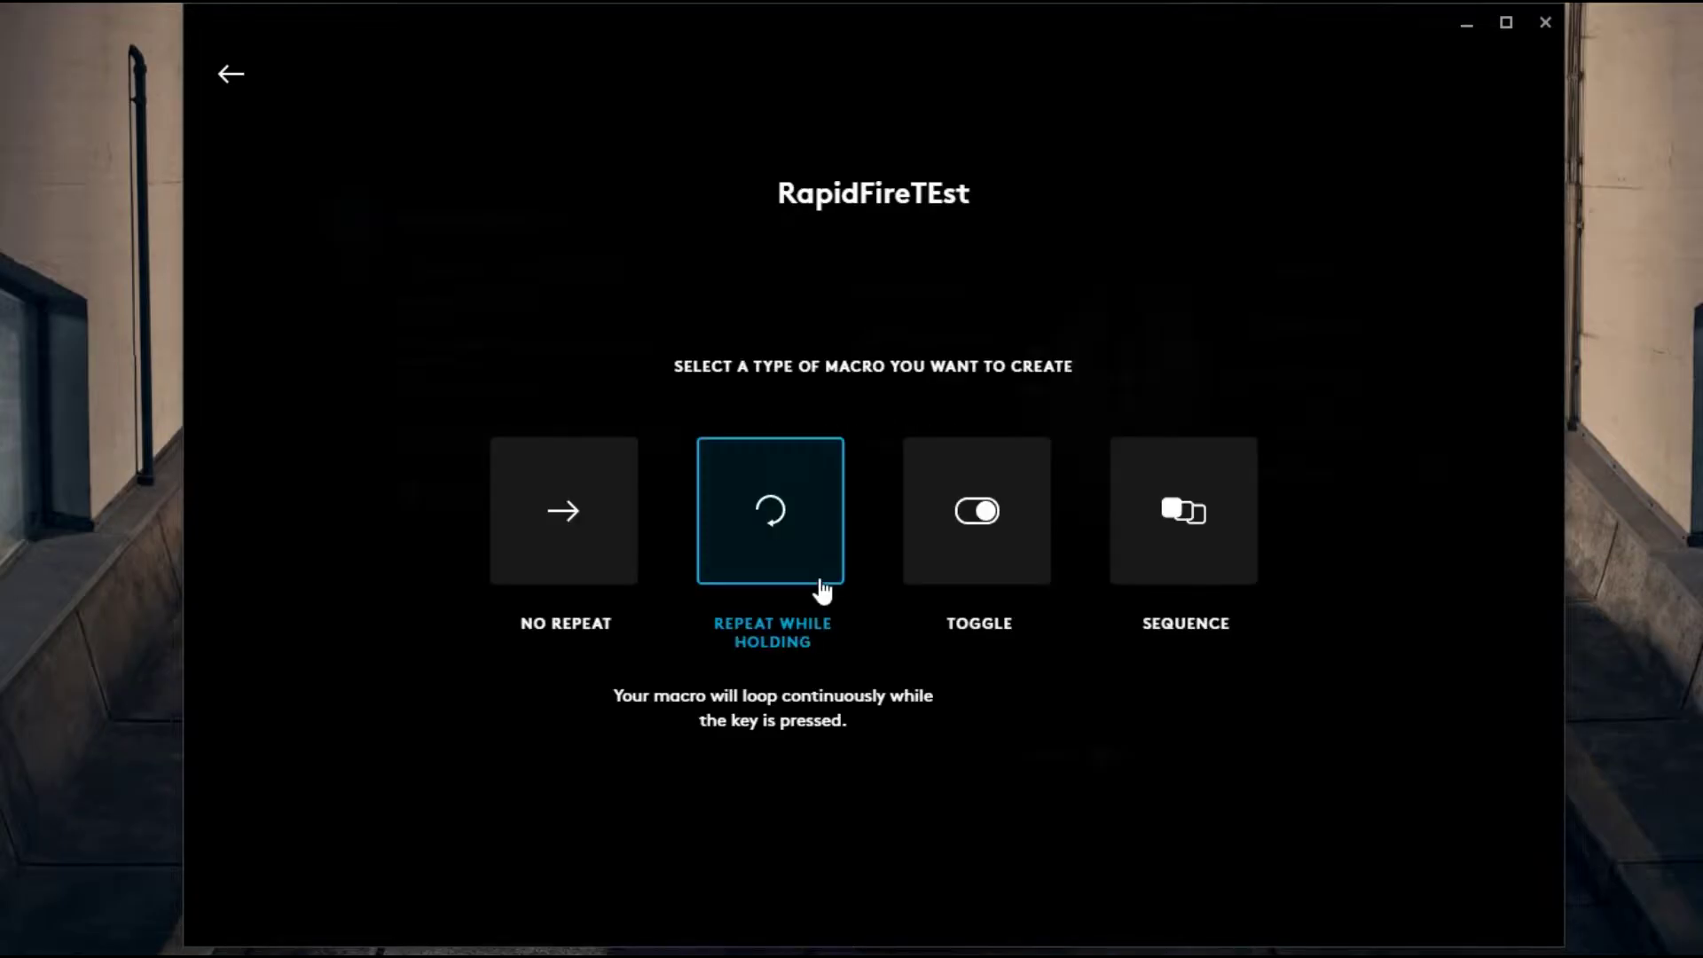
left_click(776, 555)
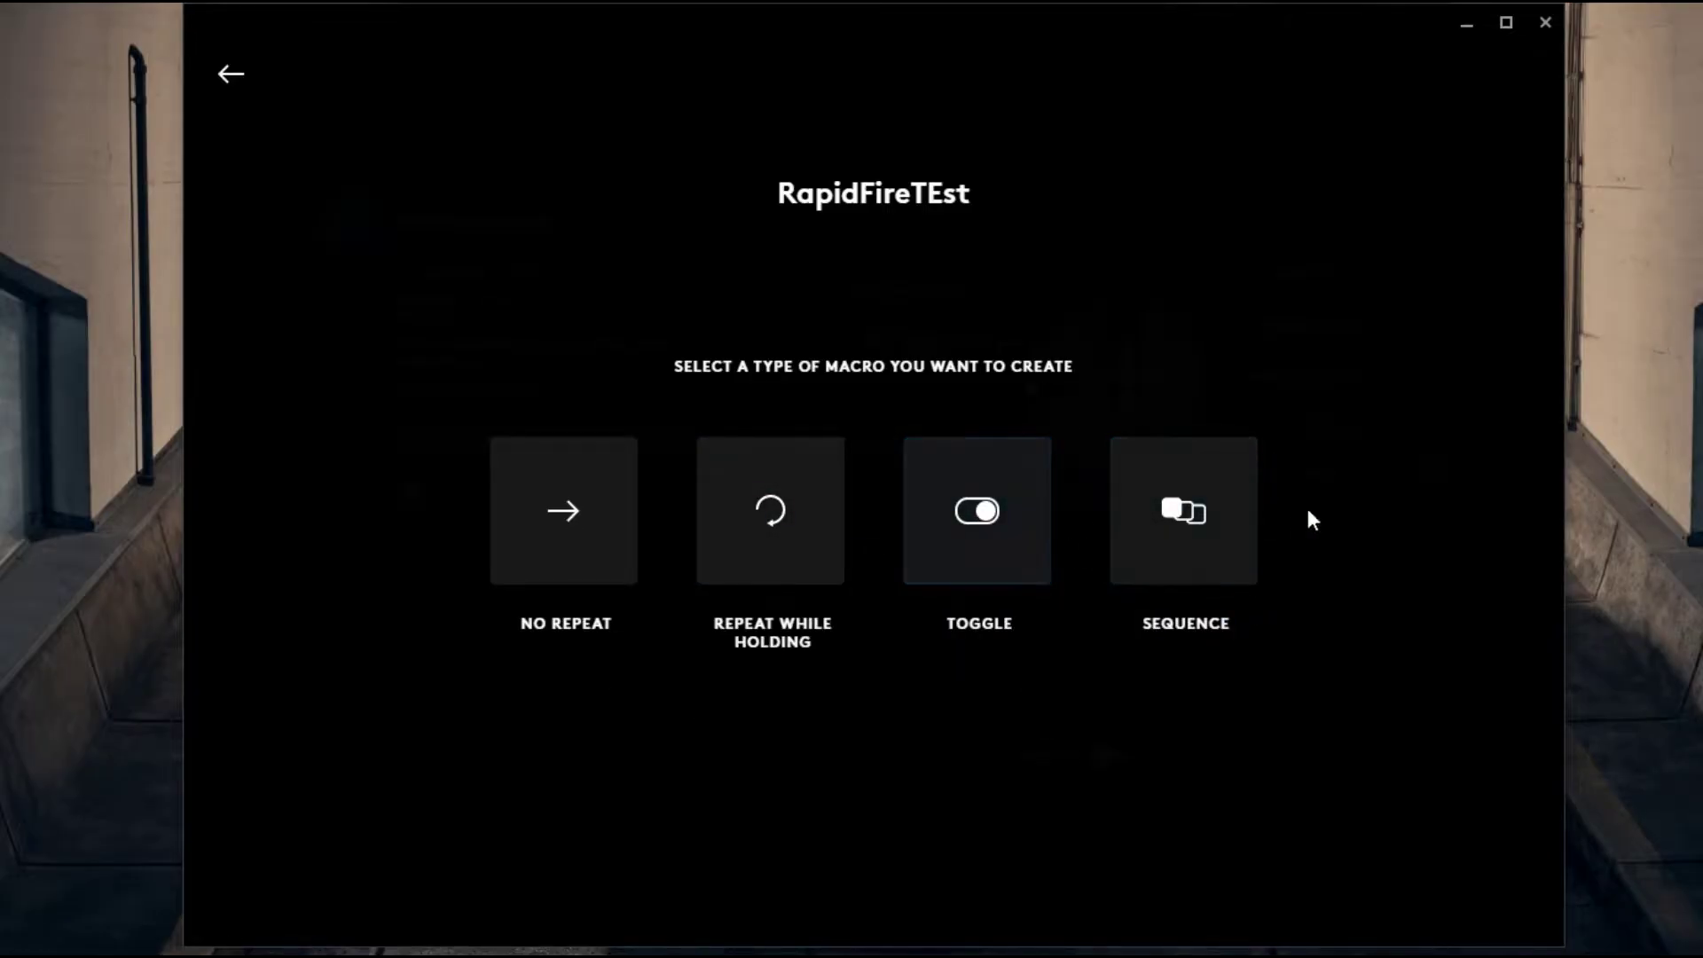
left_click(771, 537)
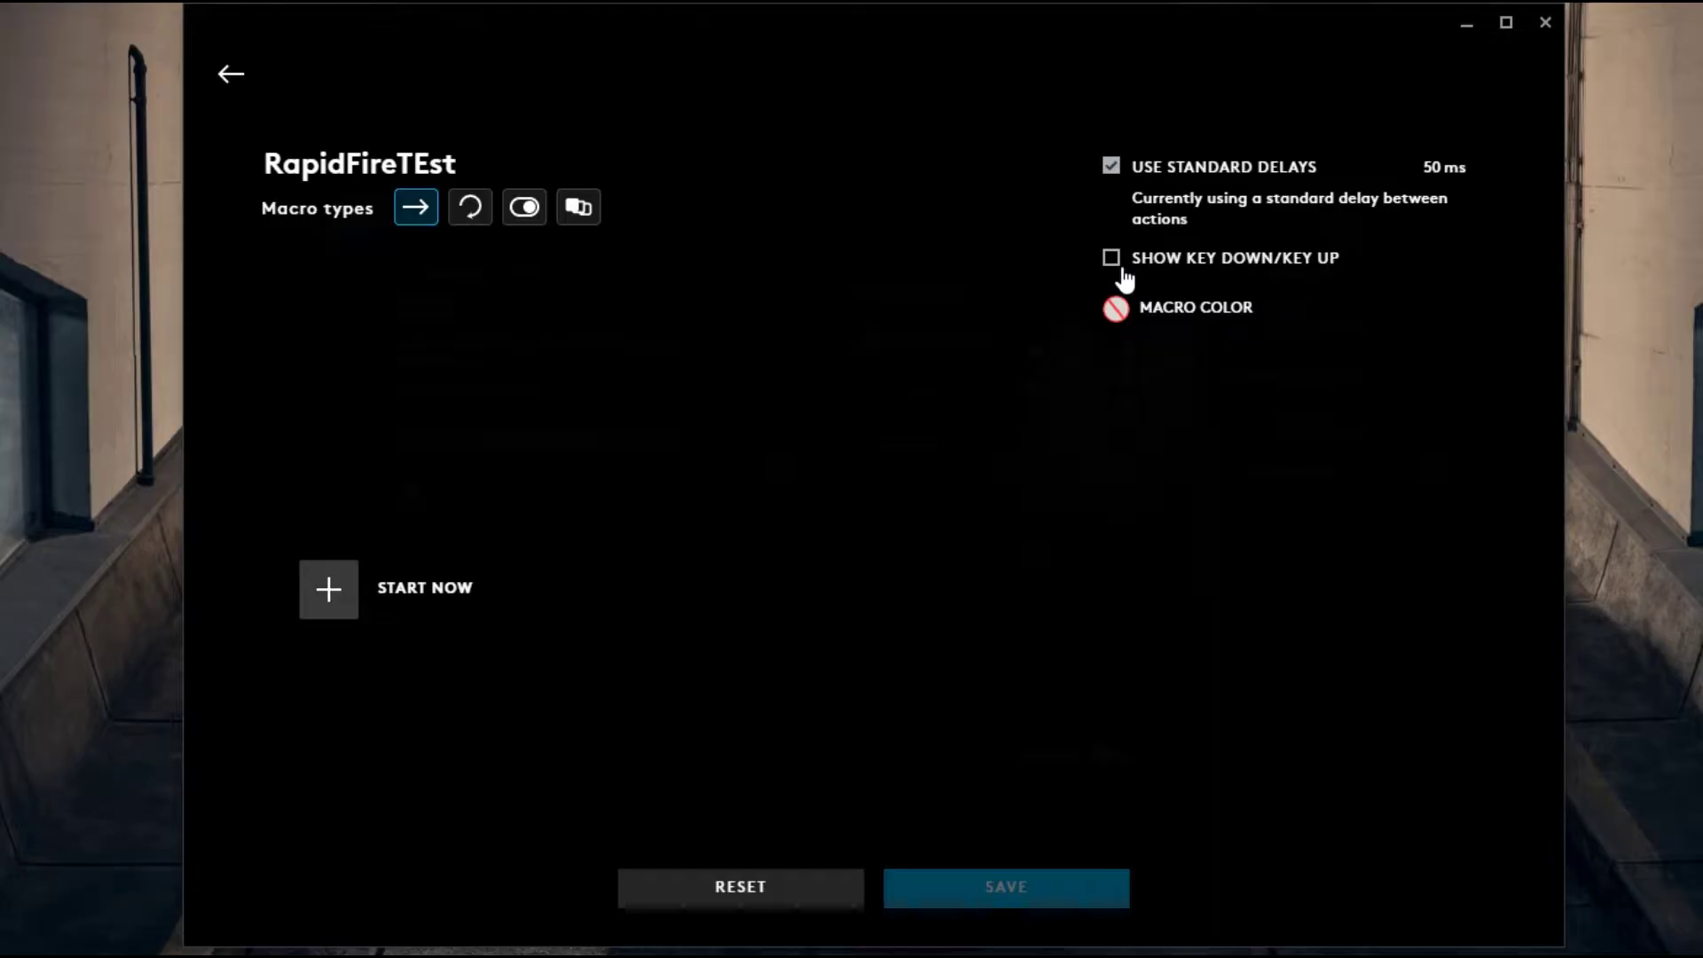
Step: With key down/up events shown, record three left mouse clicks into RapidFireTEst and save it
left_click(1119, 273)
left_click(334, 594)
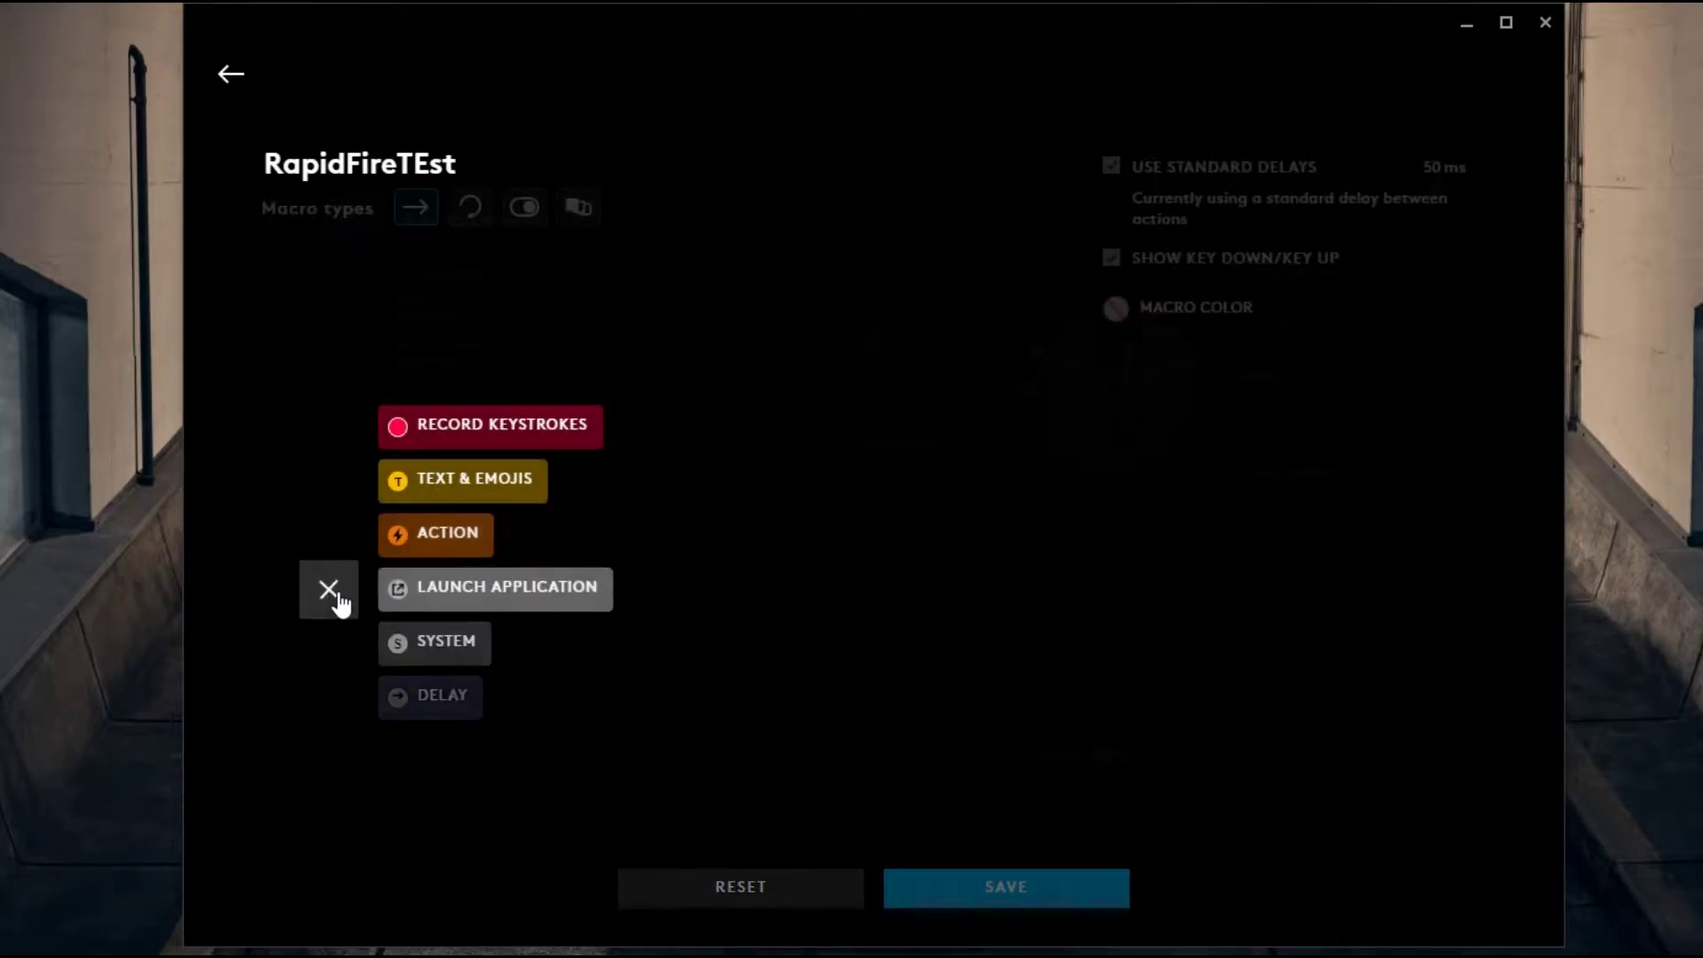
left_click(473, 435)
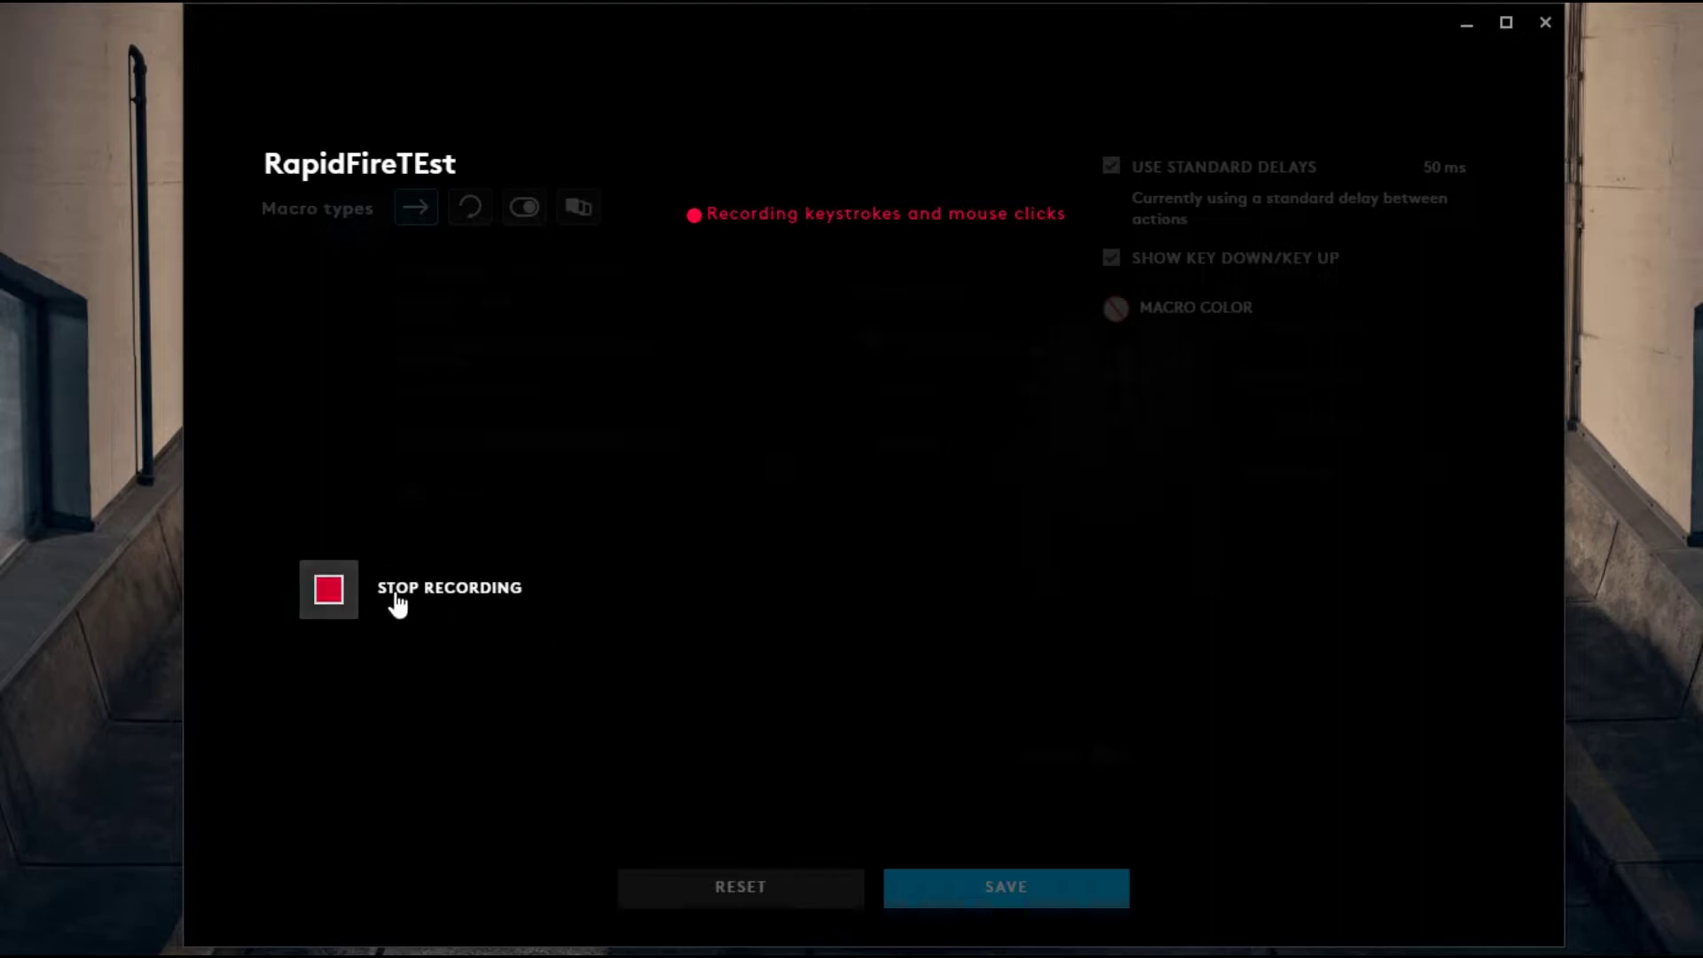
left_click(402, 664)
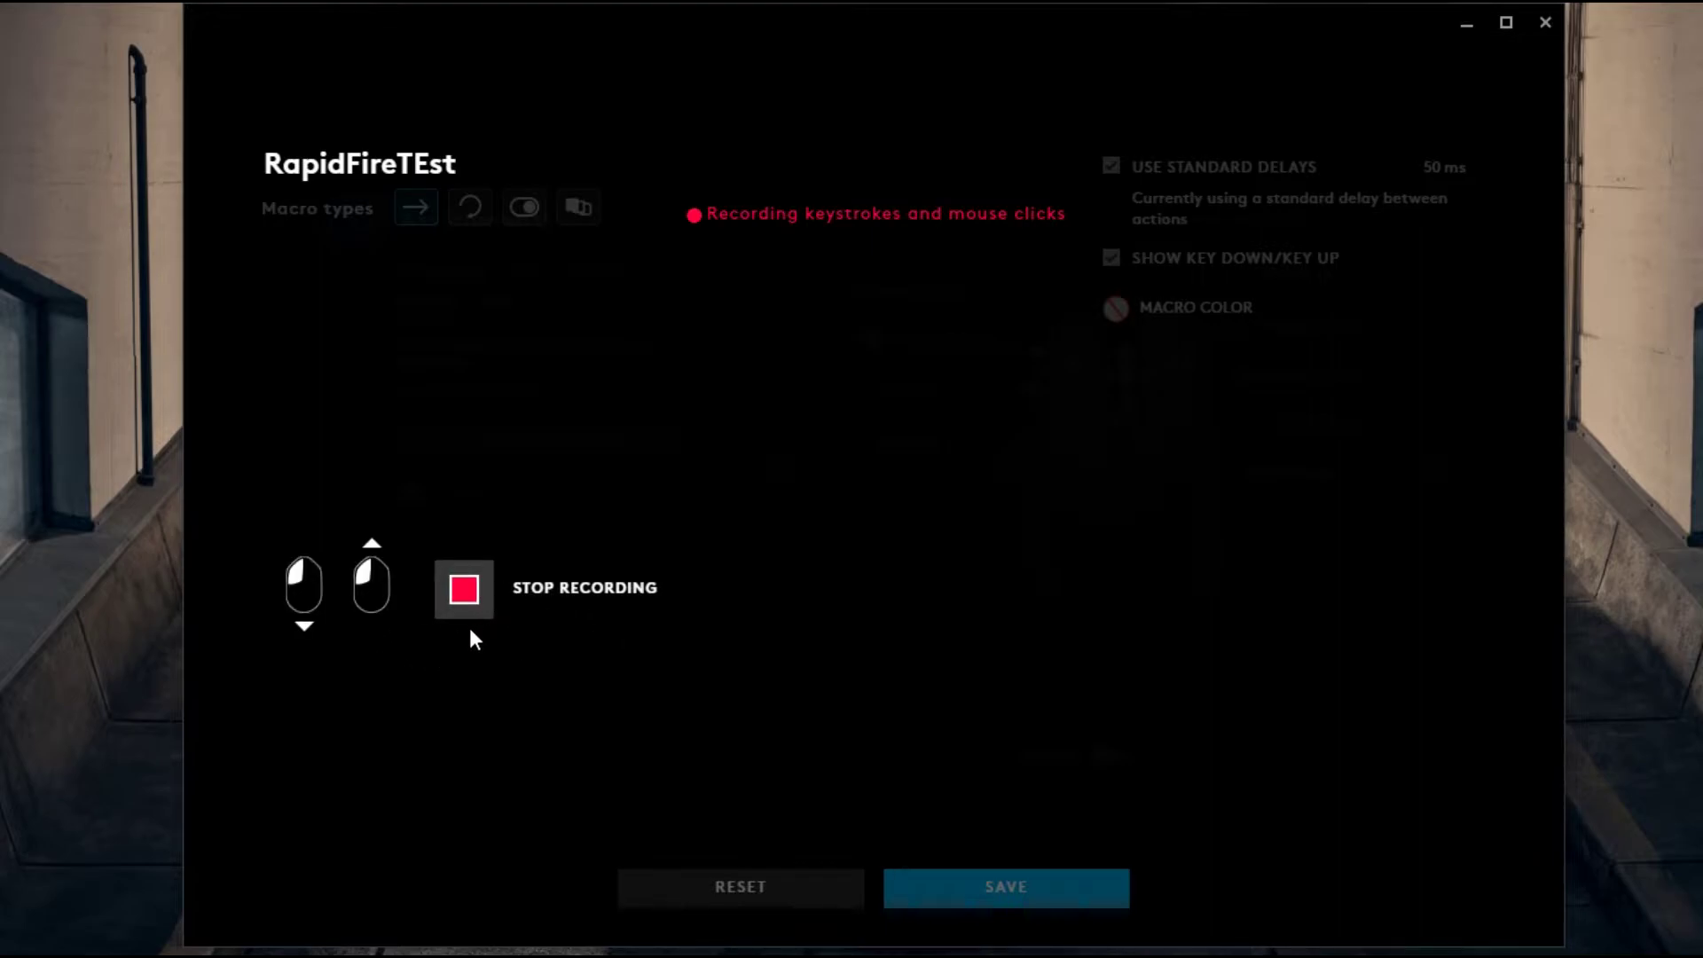
left_click(450, 636)
left_click(453, 650)
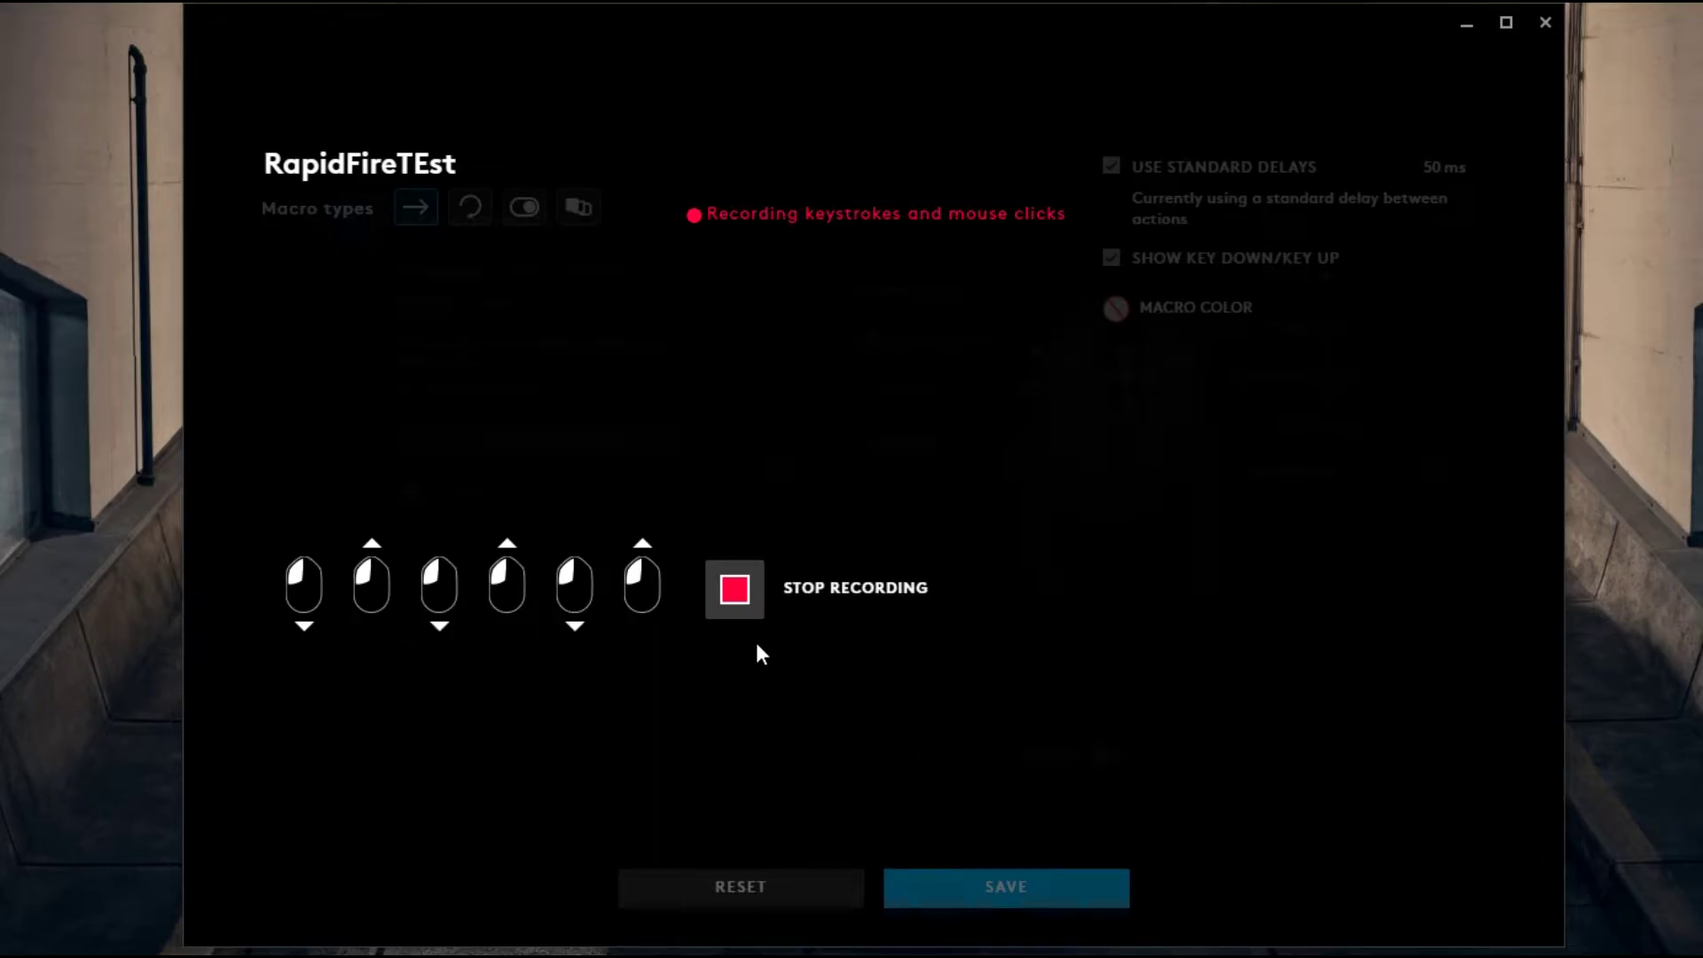
left_click(742, 600)
left_click(974, 894)
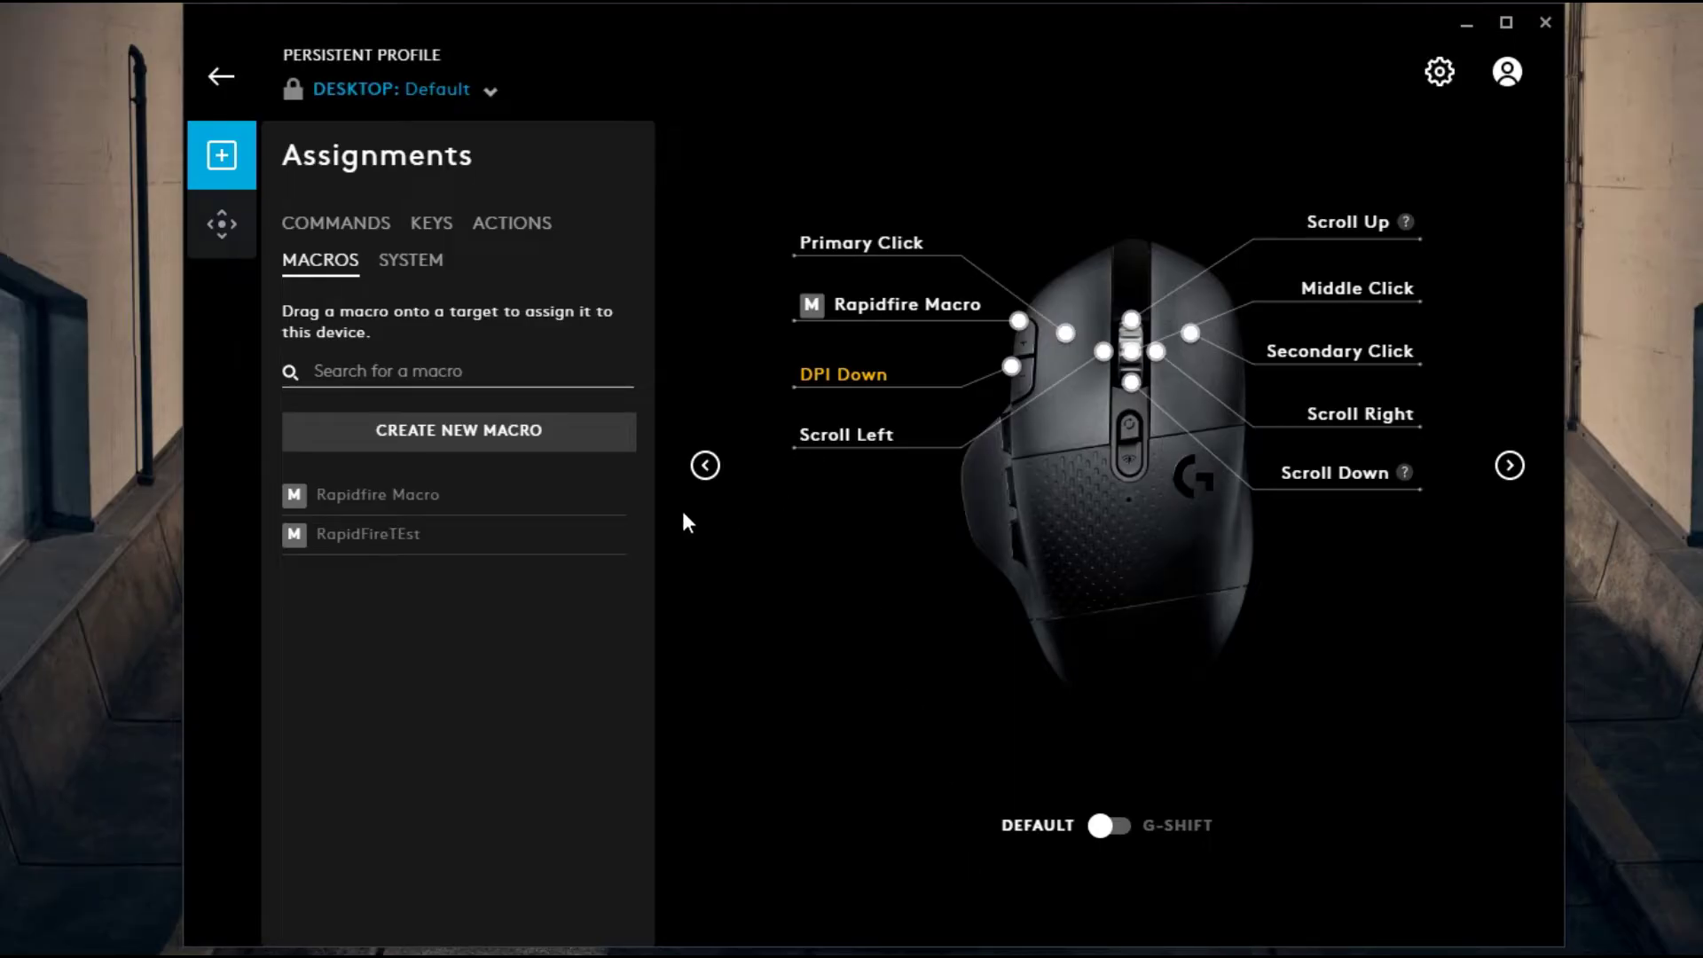
Step: Reopen RapidFireTEst, switch to recorded delays, change each 50 ms delay to 5 ms, and save
left_click(359, 536)
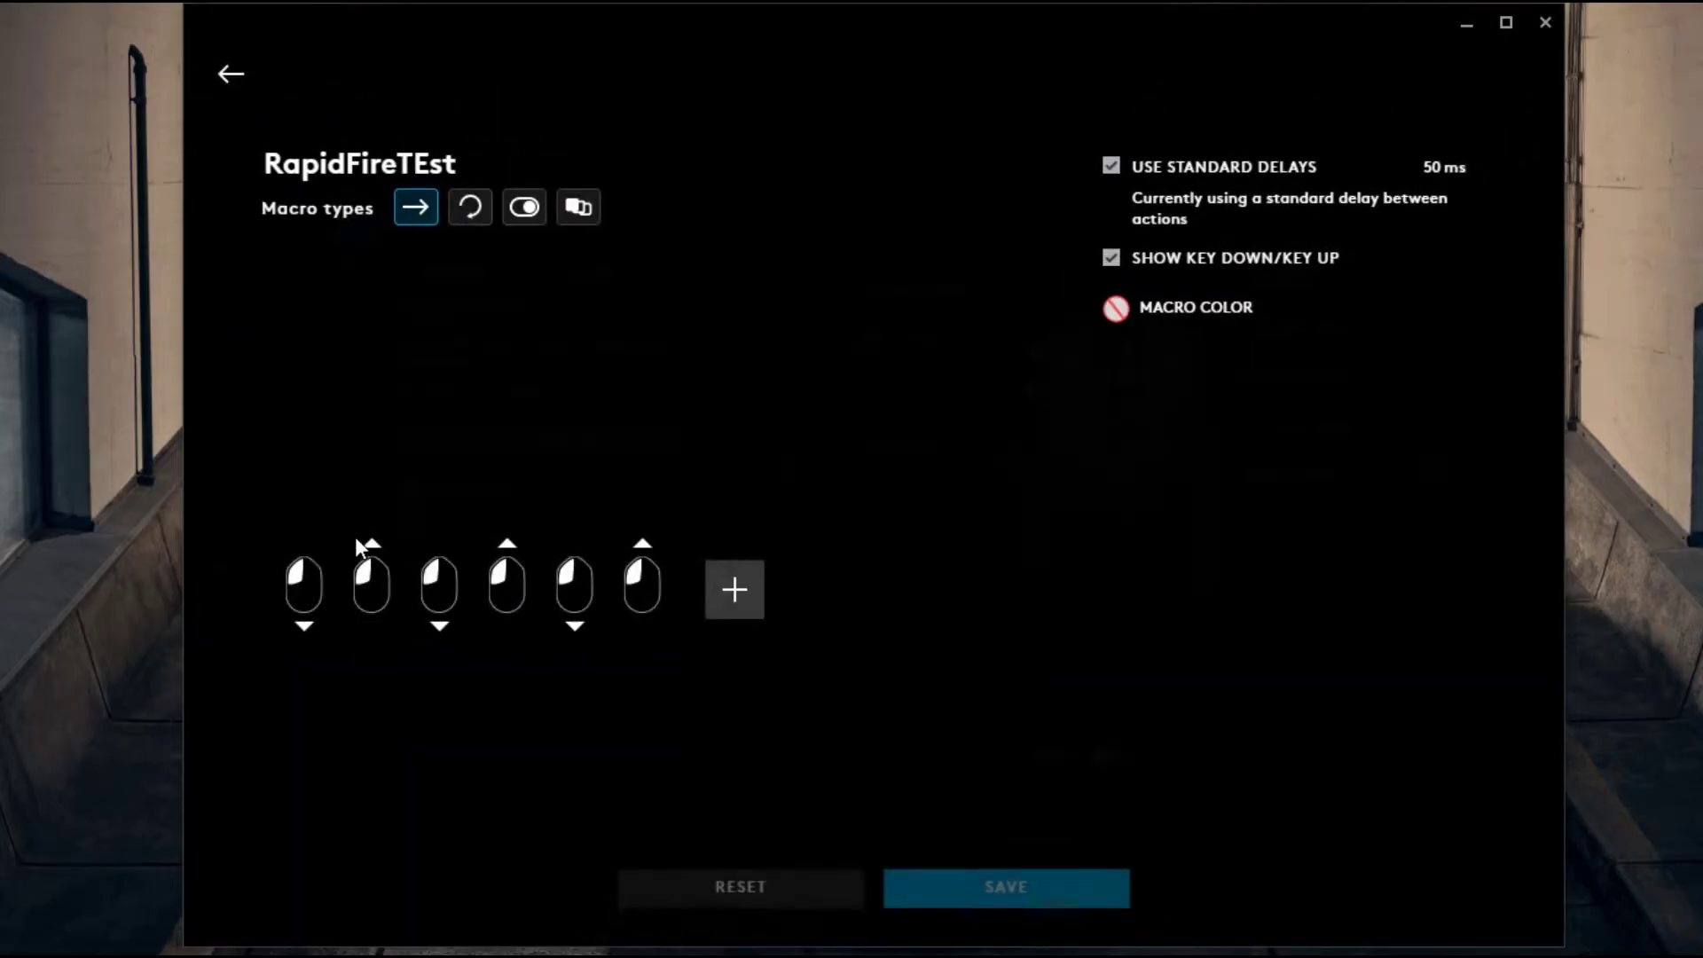
left_click(1111, 167)
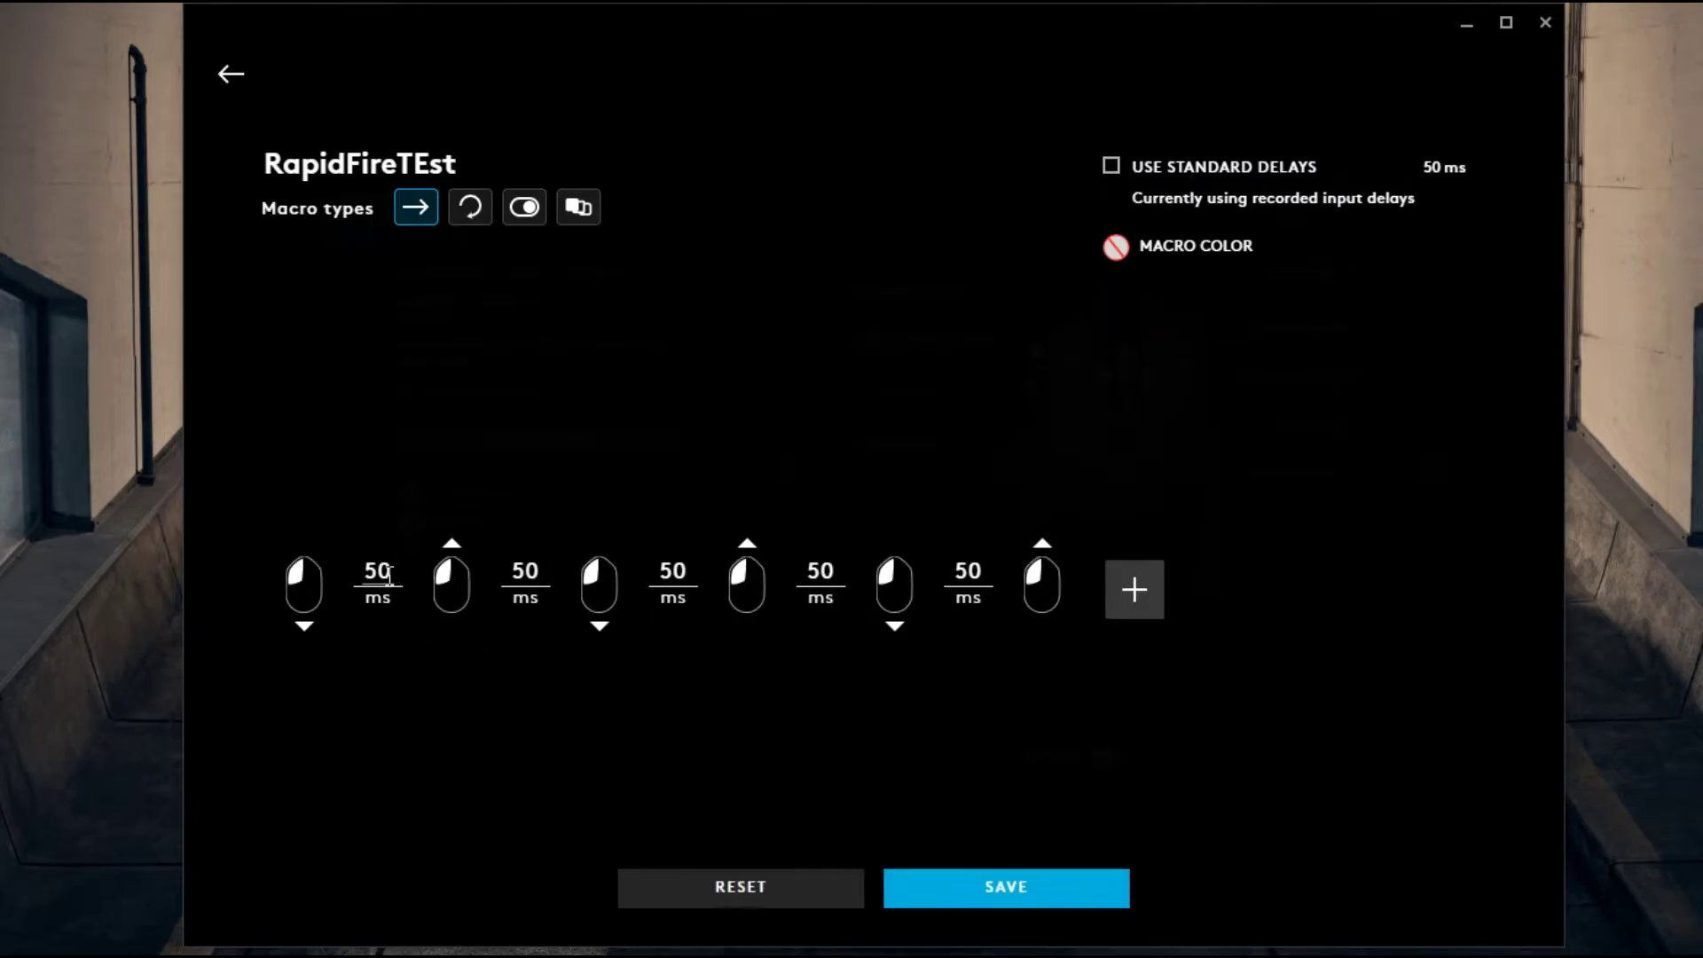
left_click(388, 575)
key("BackSpace")
left_click(536, 573)
key("BackSpace")
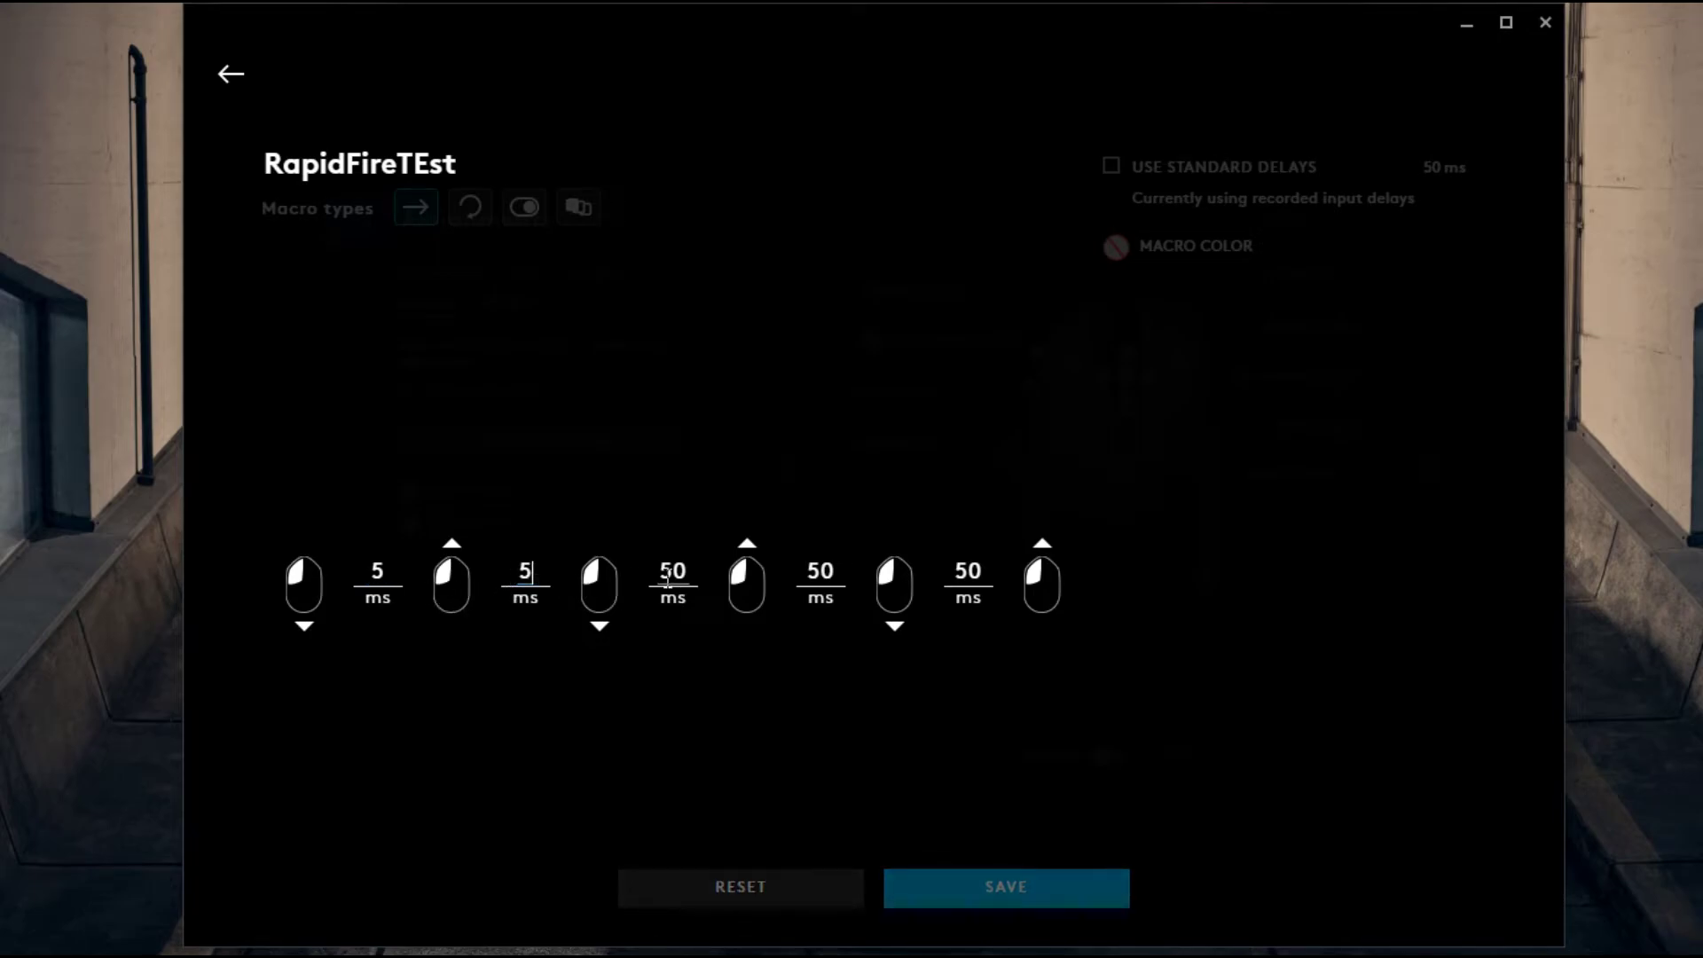
left_click(693, 572)
key("BackSpace")
left_click(841, 572)
key("BackSpace")
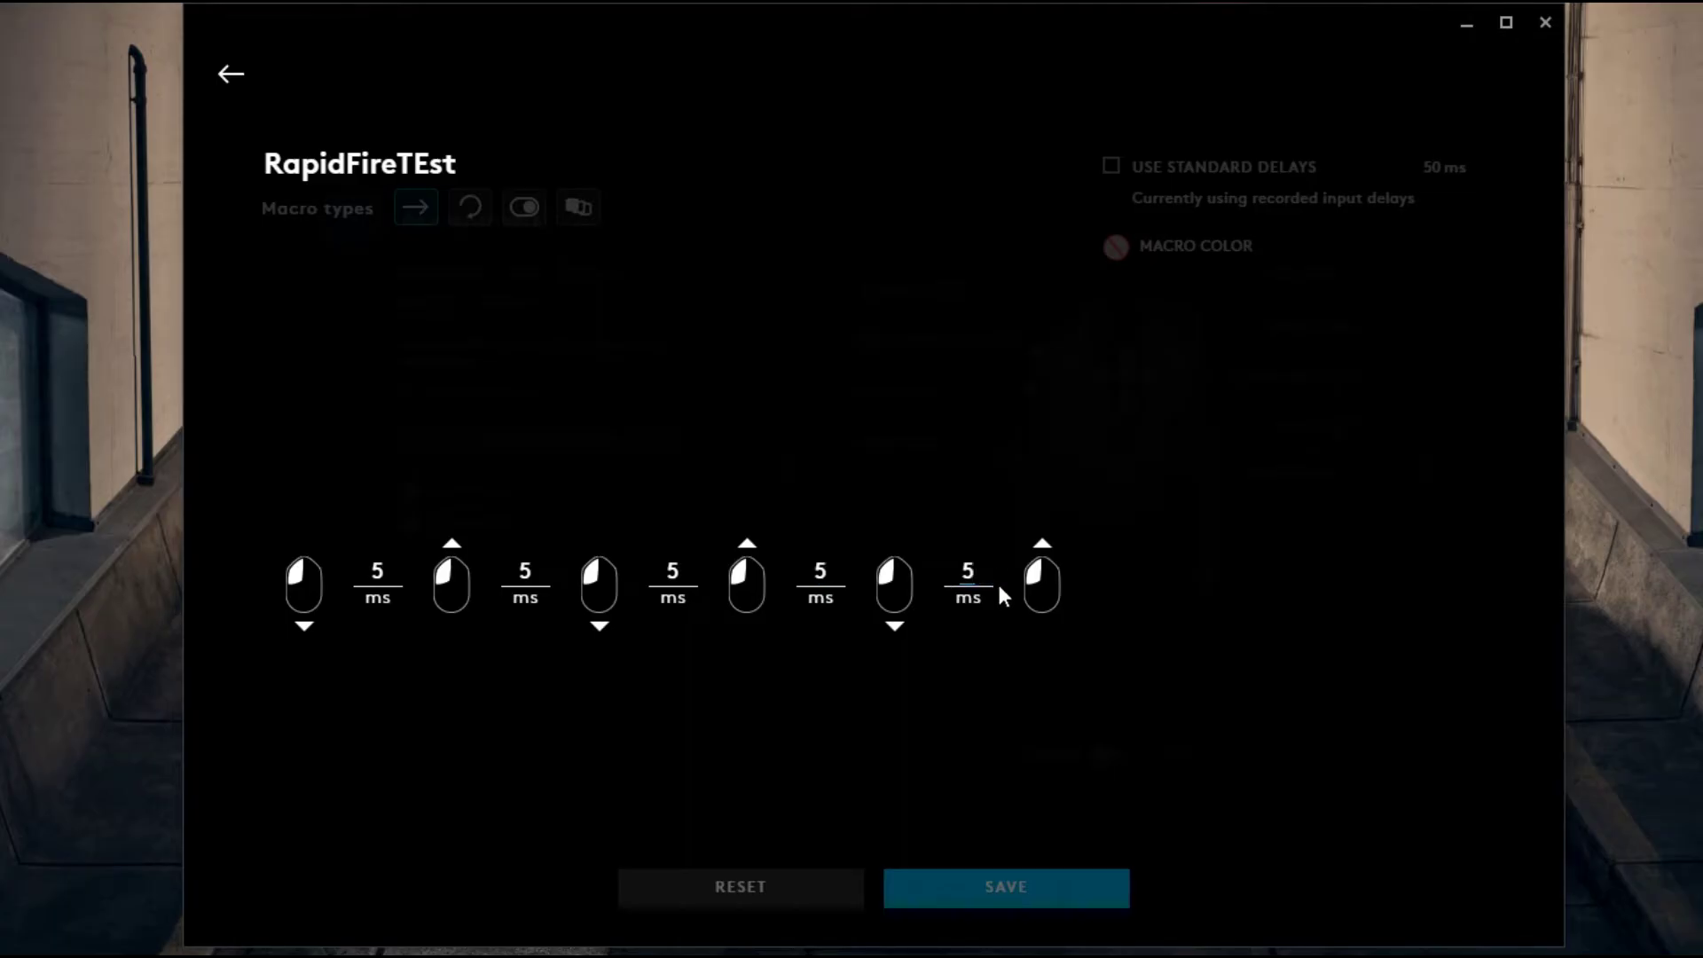
left_click(1100, 593)
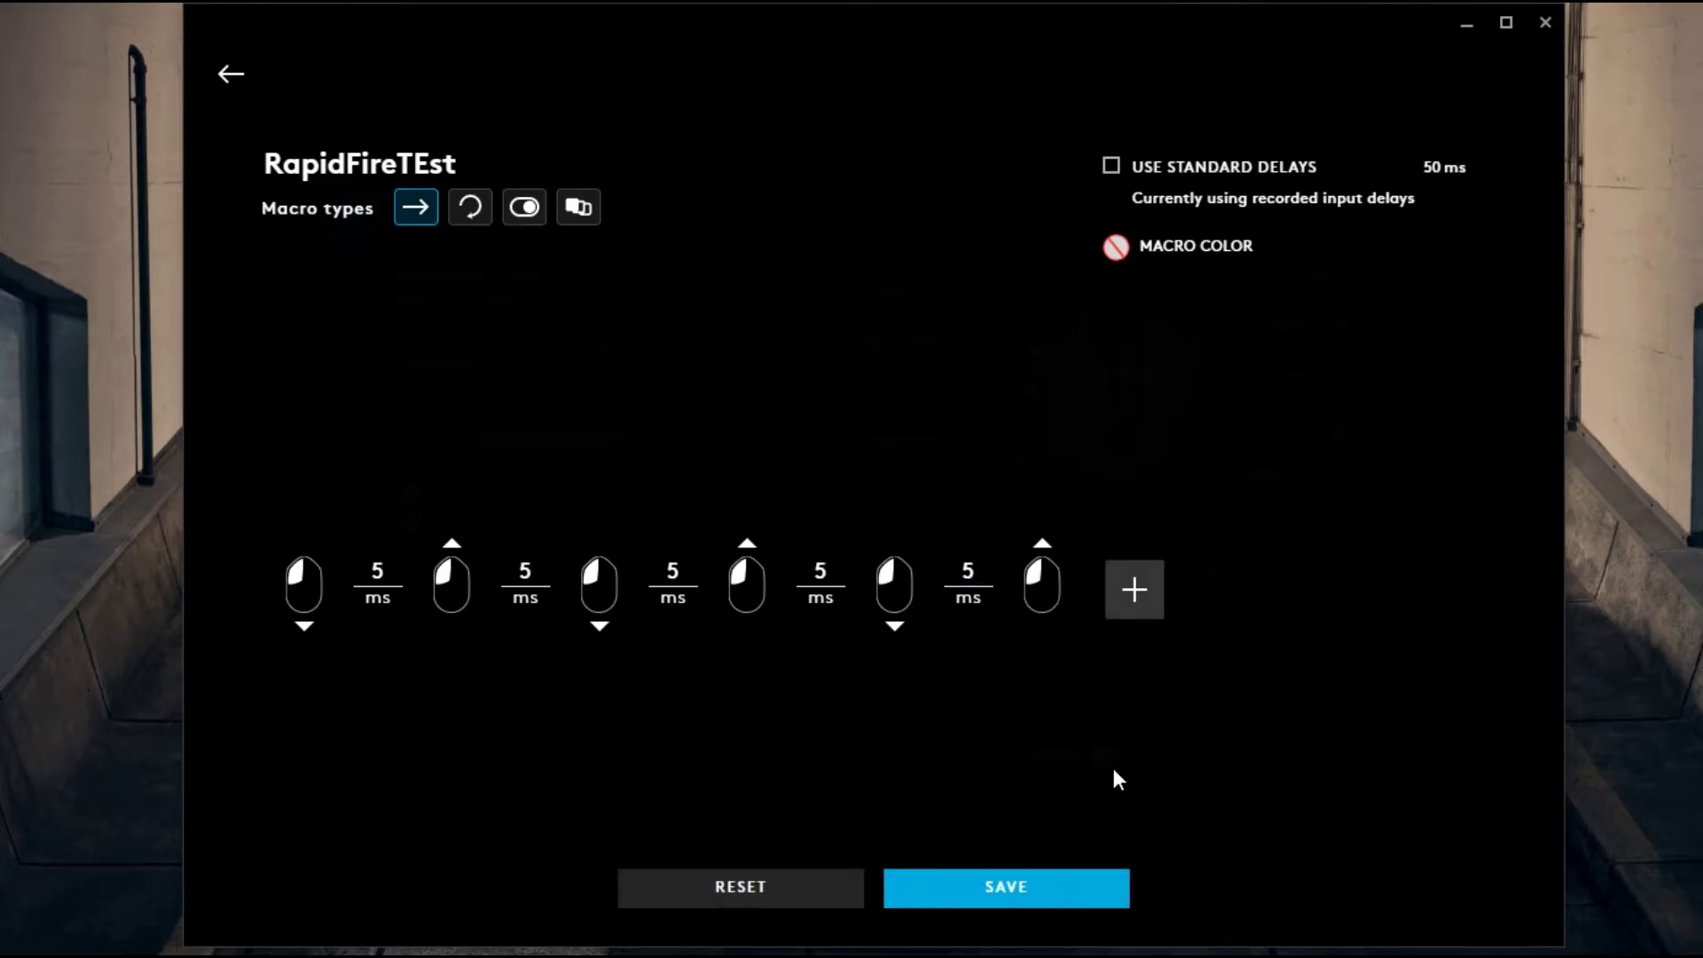
left_click(995, 906)
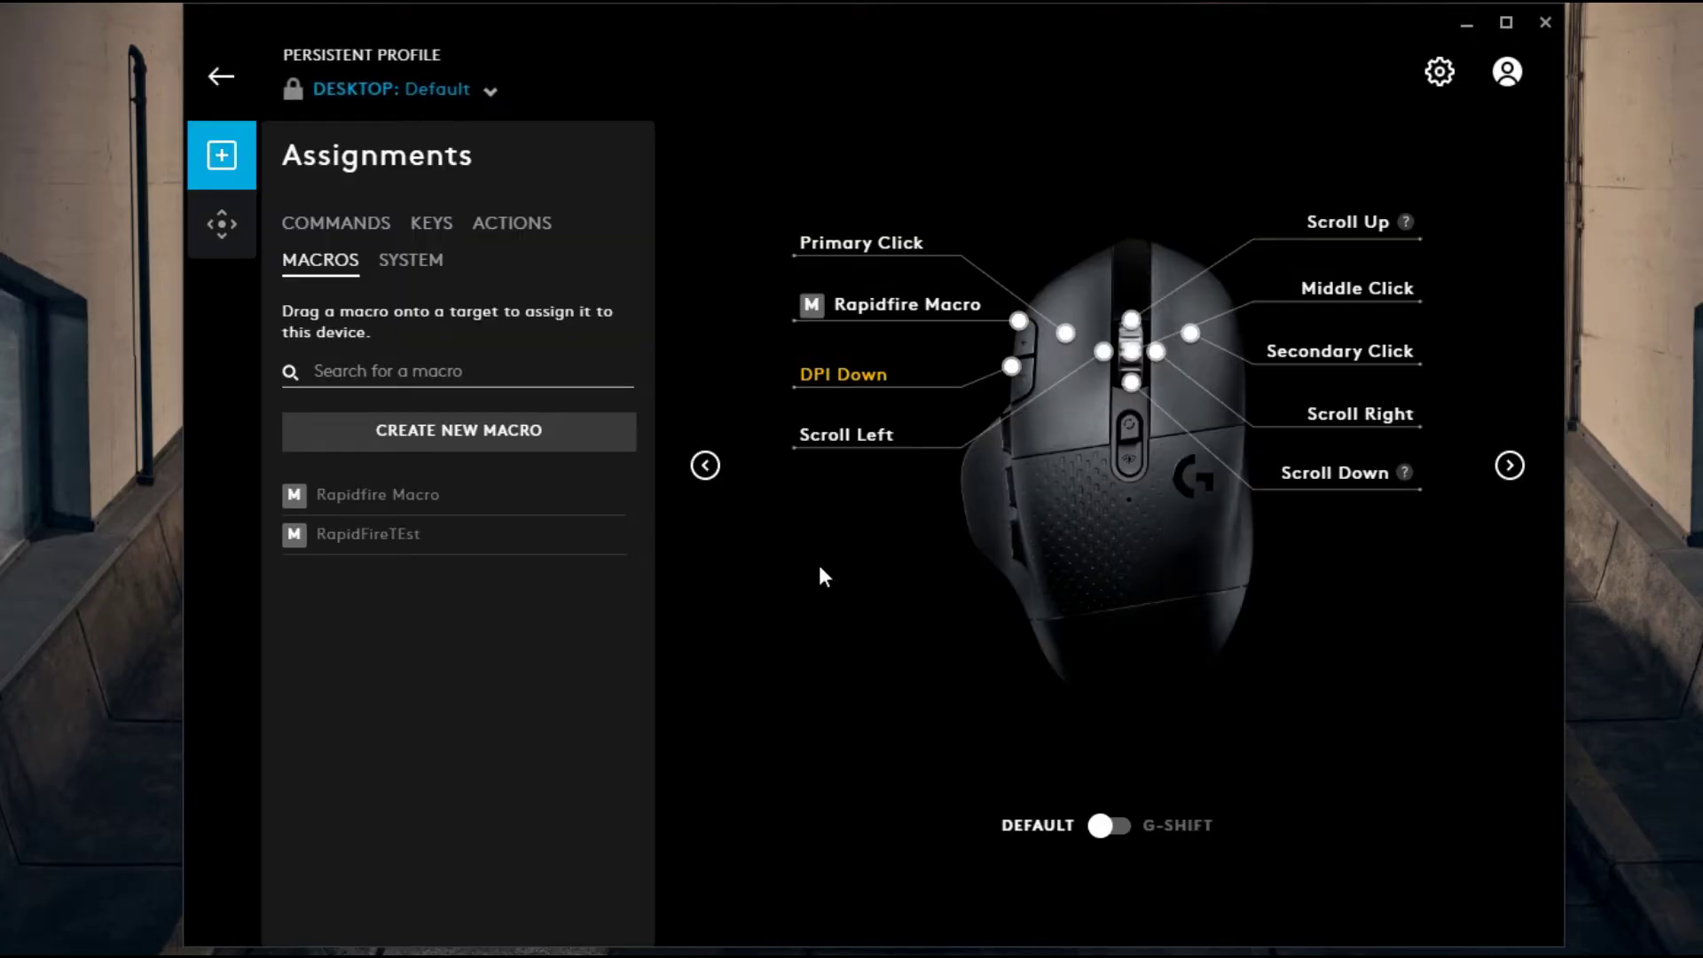
Step: Put RapidFireTEst from the Macros list onto the G604's side button 1
left_click_drag(388, 545, 582, 544)
left_click(1116, 432)
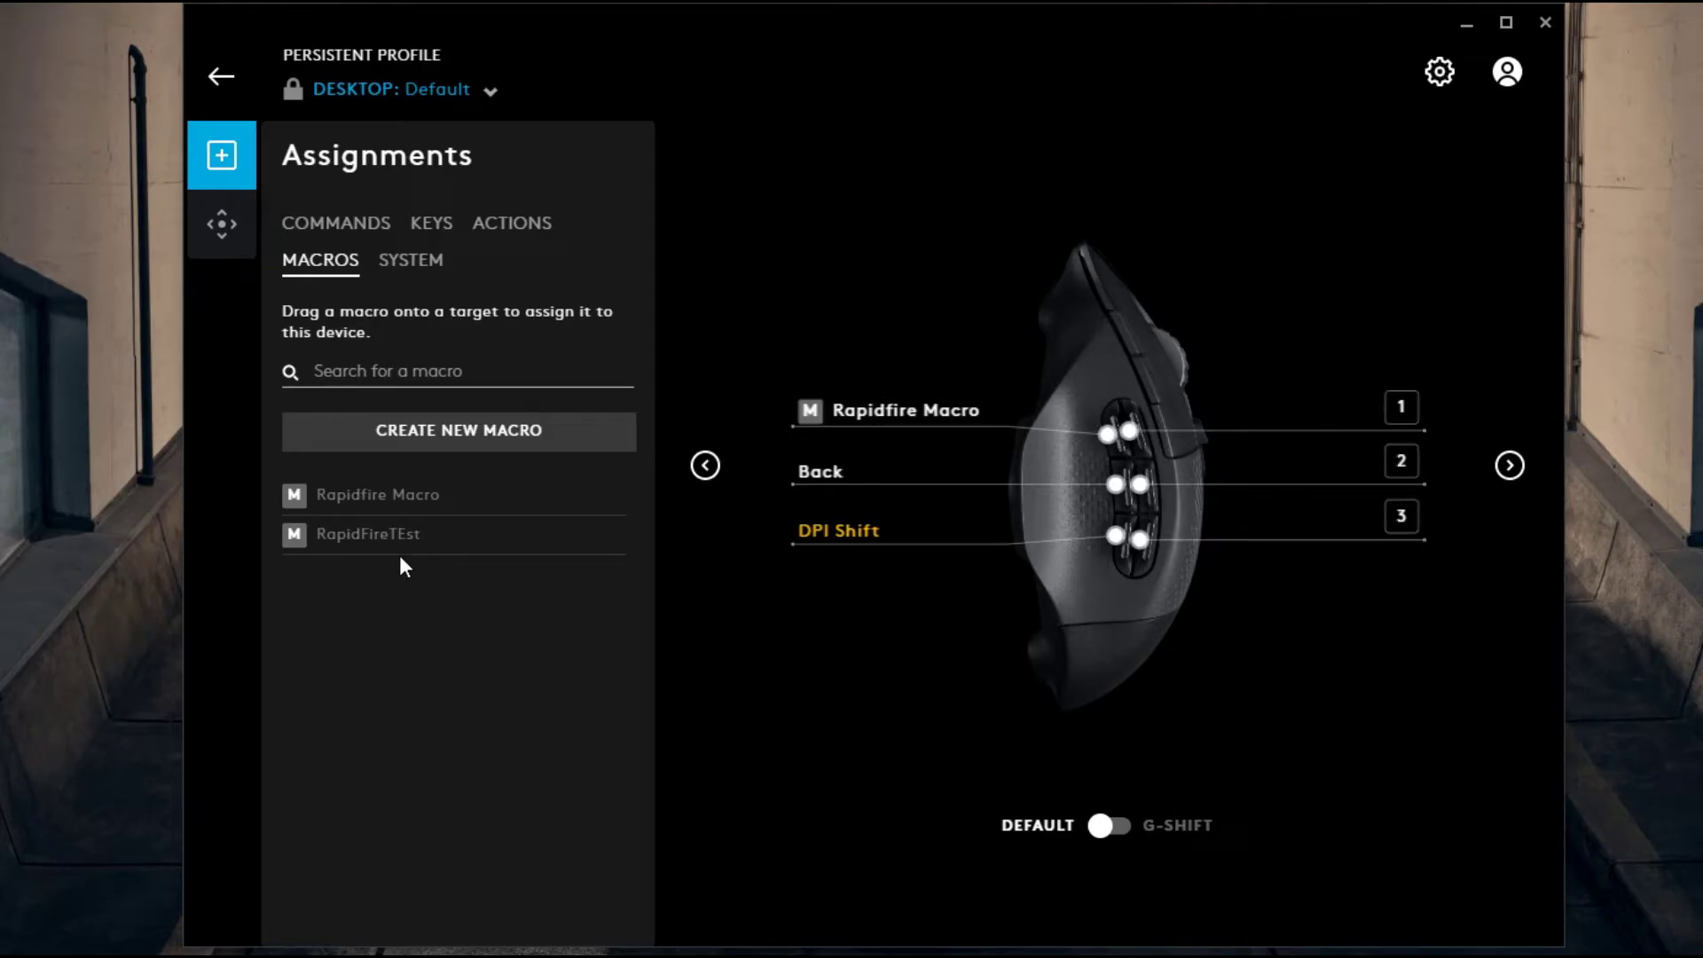
left_click_drag(399, 539, 946, 547)
left_click_drag(372, 550, 1132, 434)
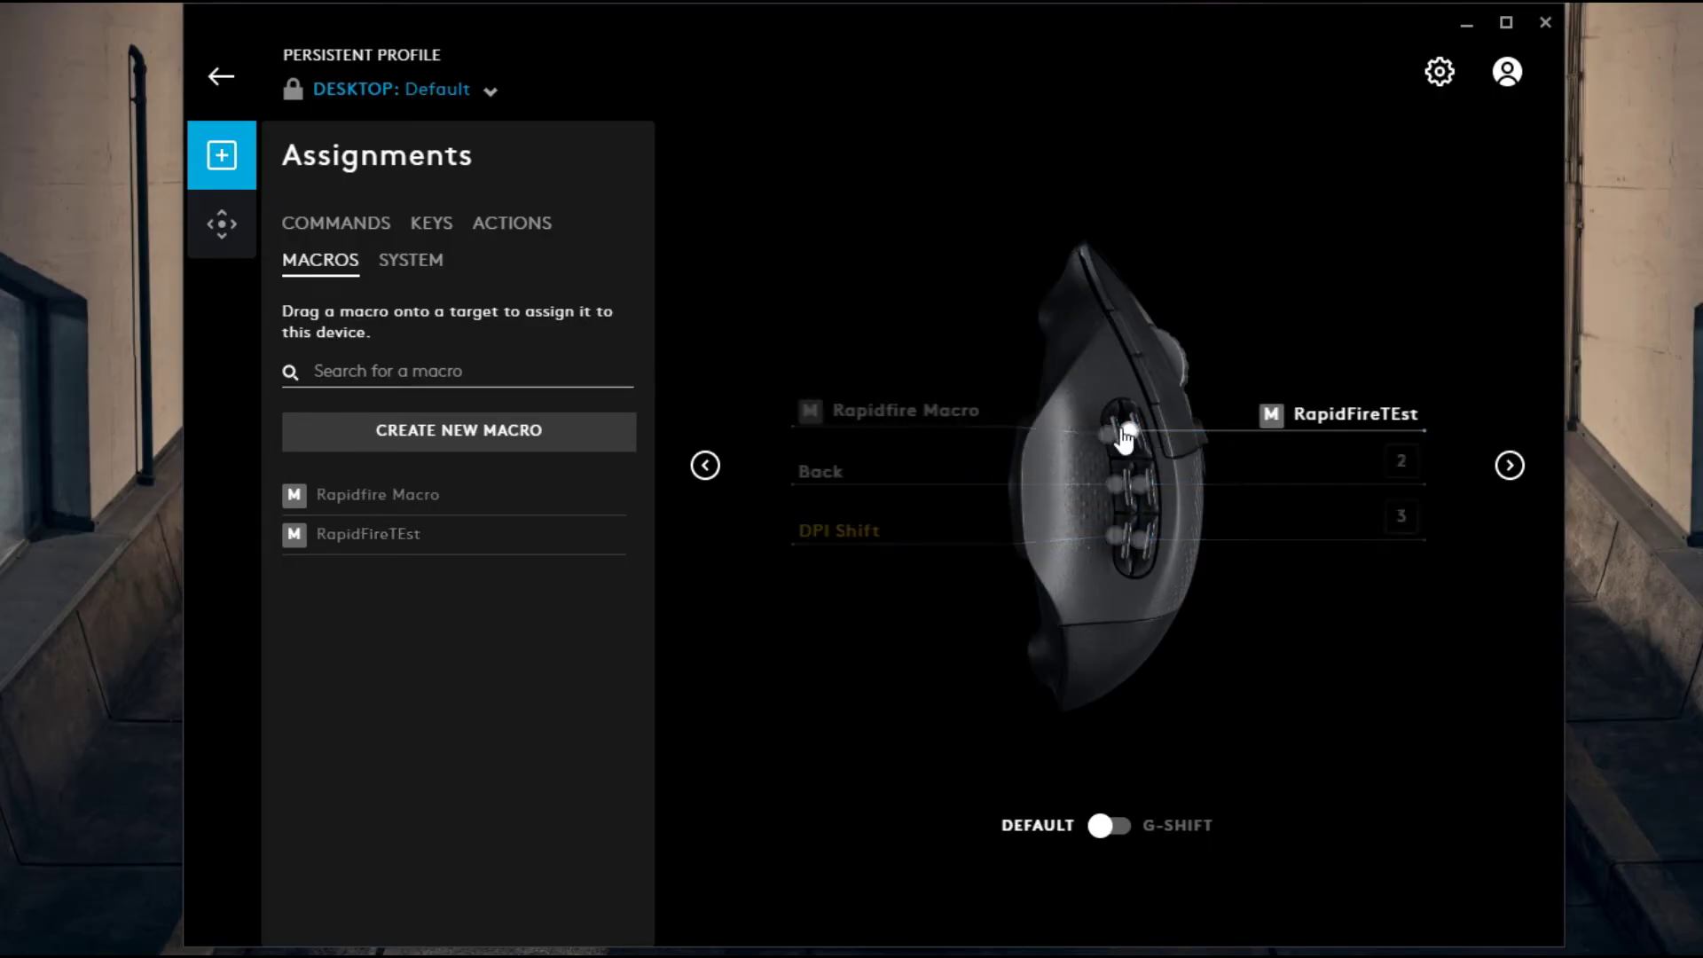